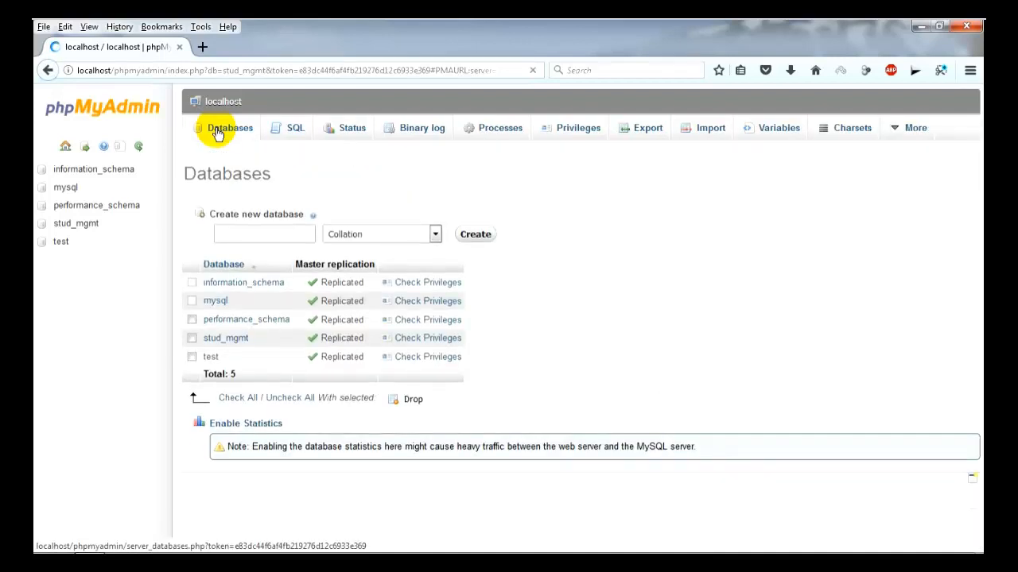
Drop the stud_mgmt database and confirm the DROP DATABASE prompt.
click(191, 337)
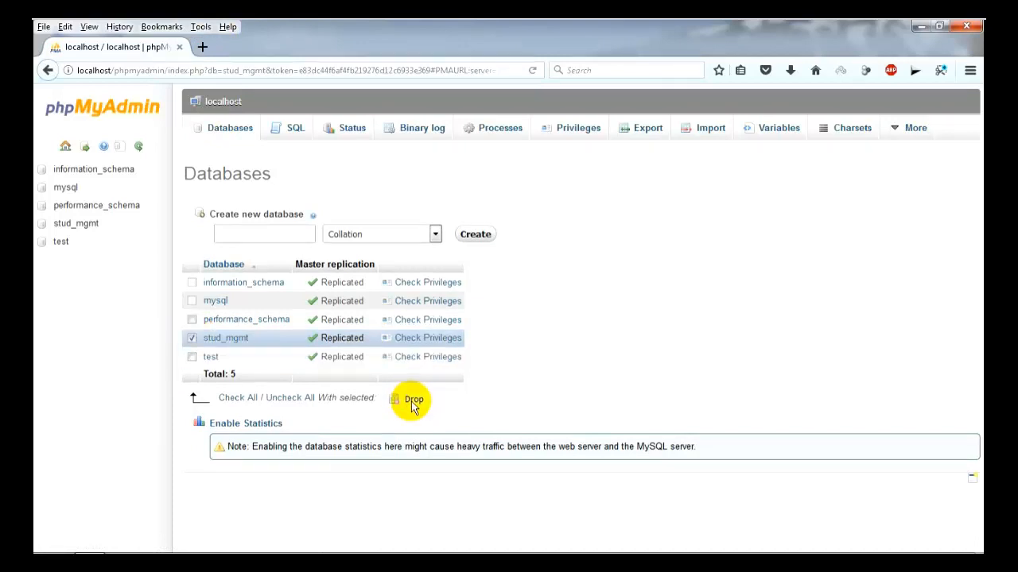
click(411, 402)
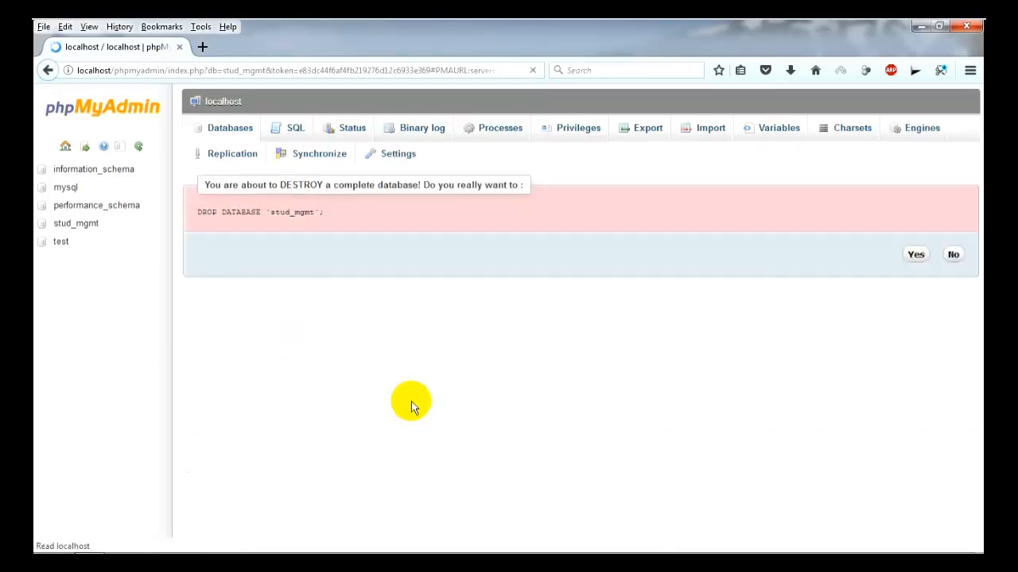
click(914, 231)
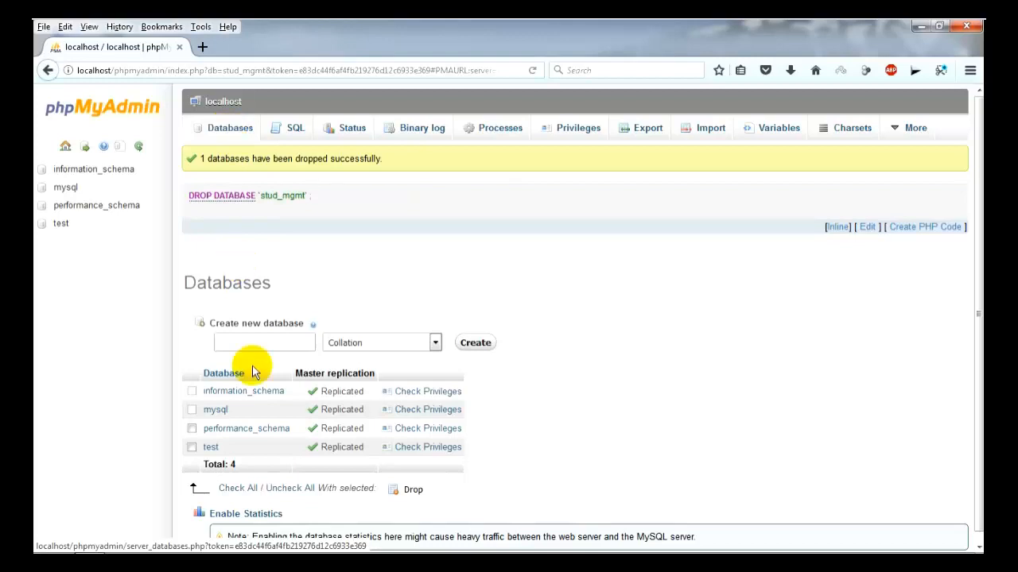
Create a new database named stud_mgmt from the Databases page.
click(252, 343)
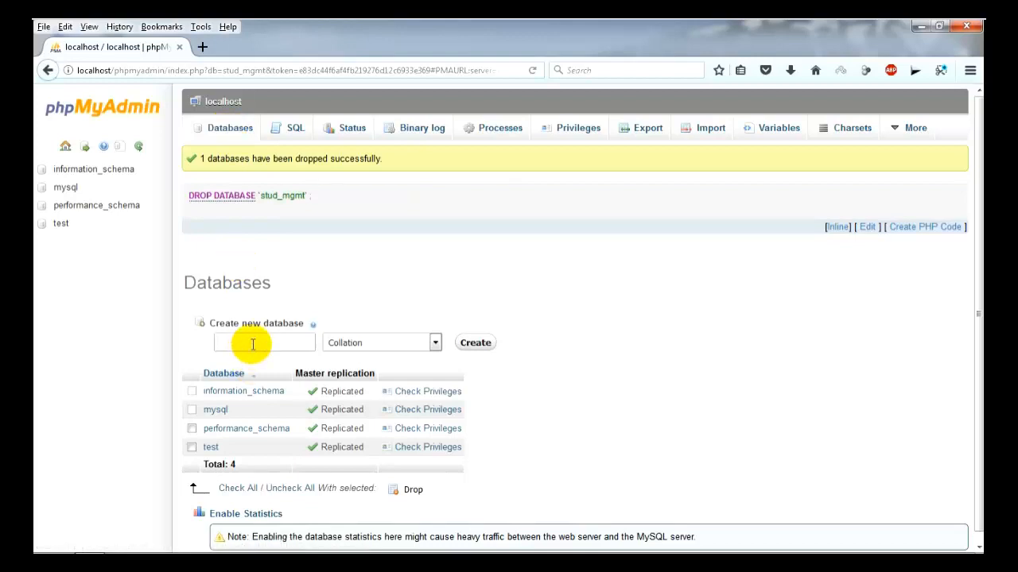
text(stu)
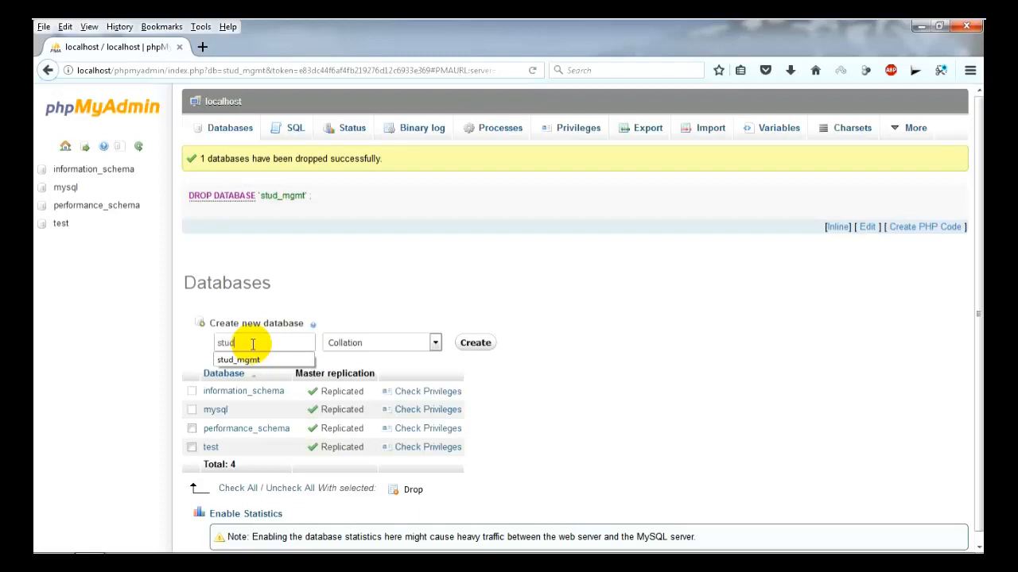
text(d_mgmt)
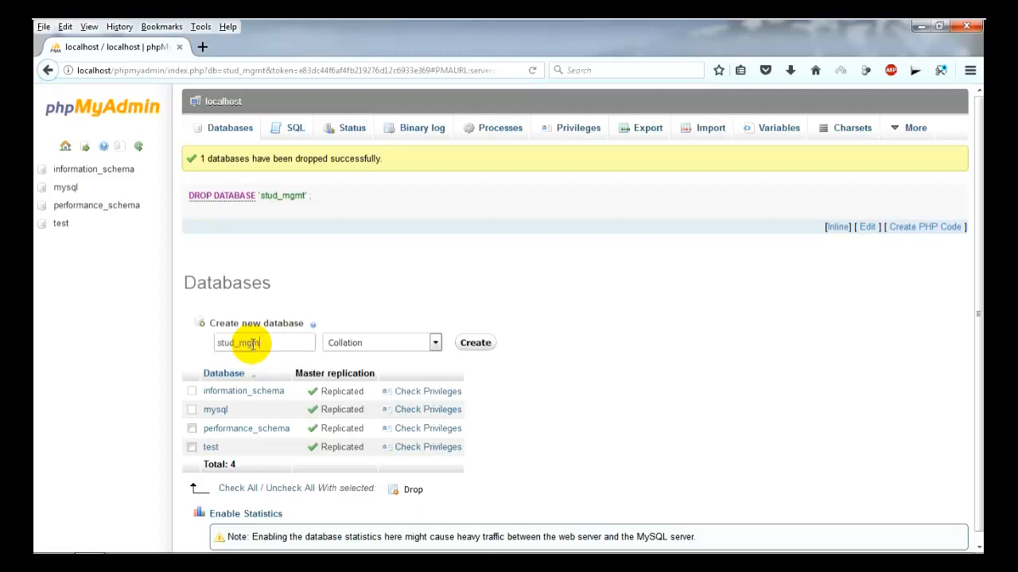
text(t)
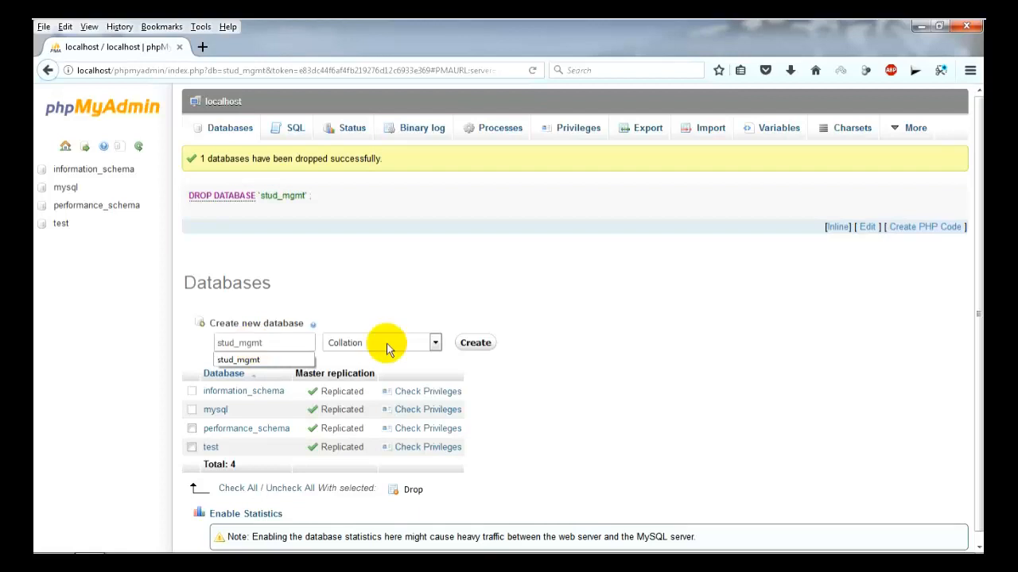
click(469, 350)
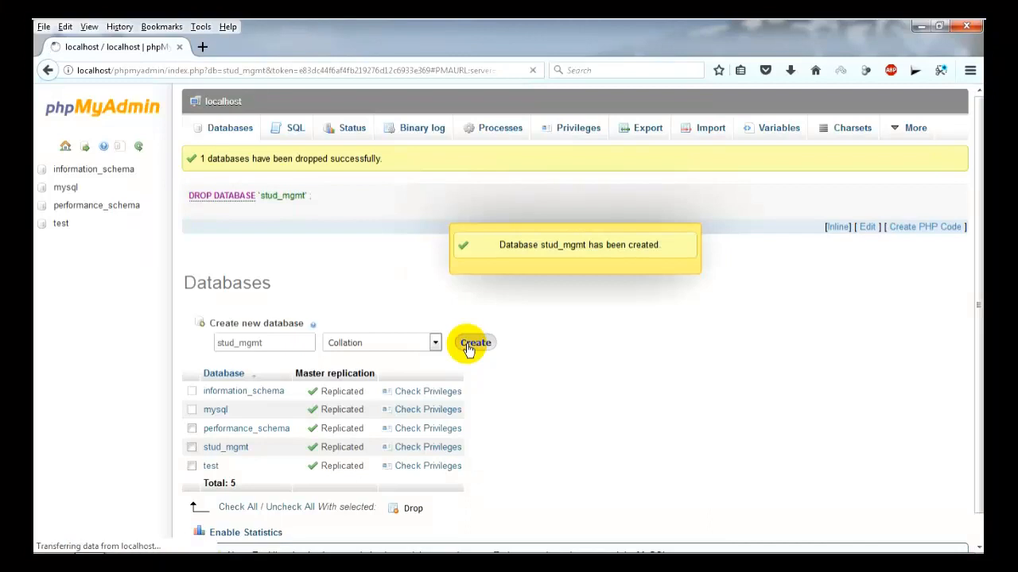
In stud_mgmt, start a table named student with 3 columns.
click(220, 448)
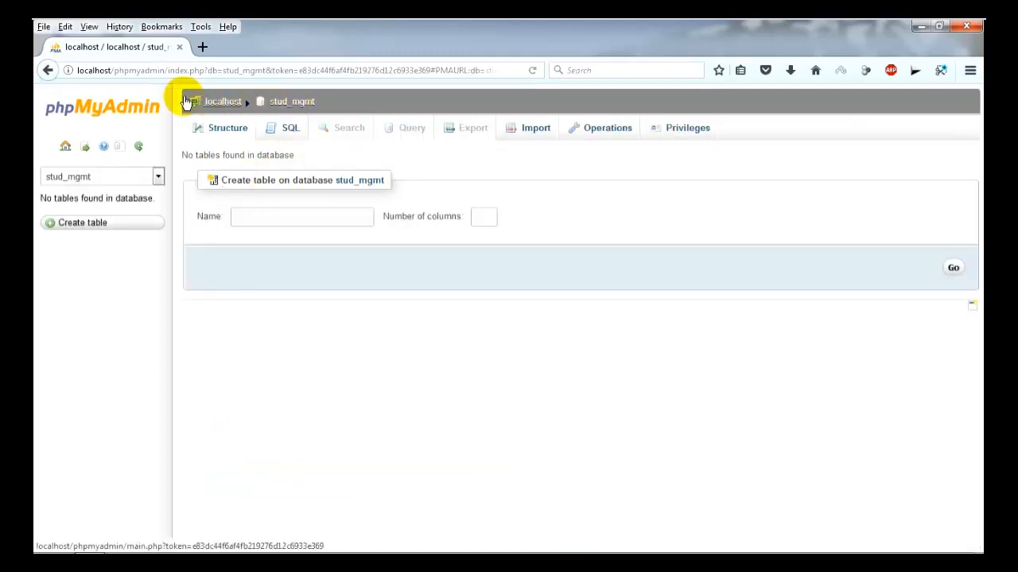
drag(182, 104, 336, 106)
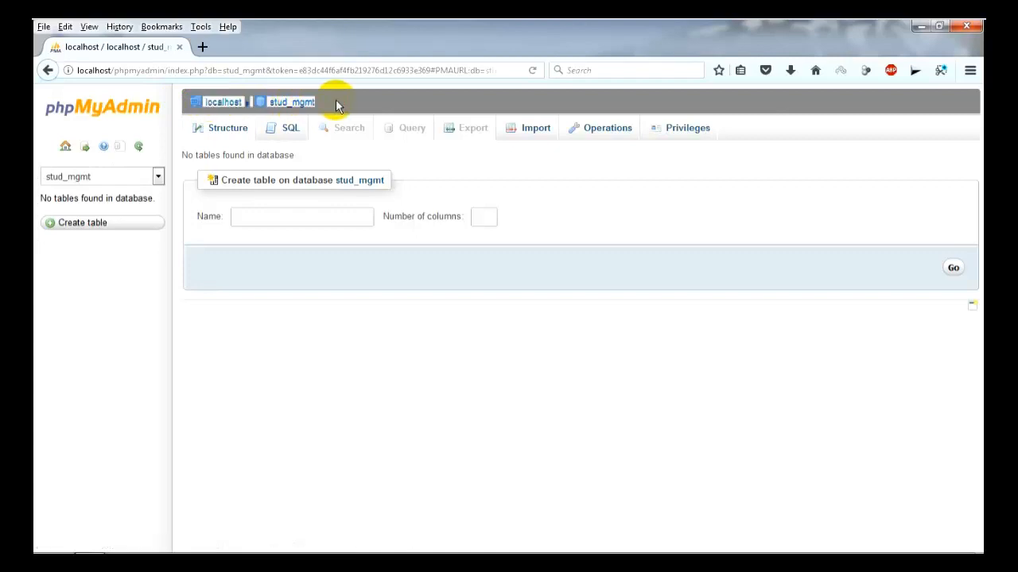
click(335, 105)
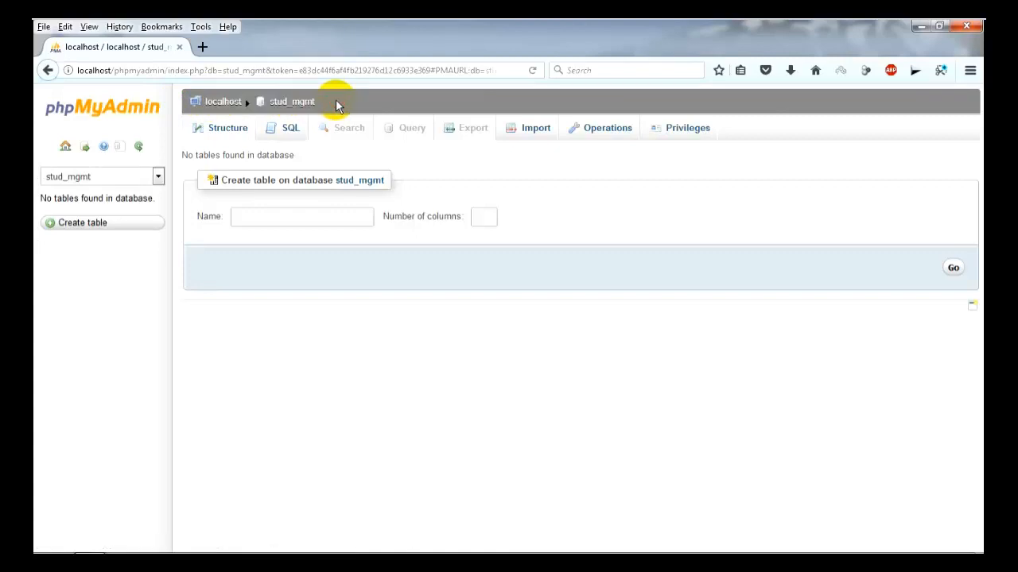
click(278, 219)
text(student)
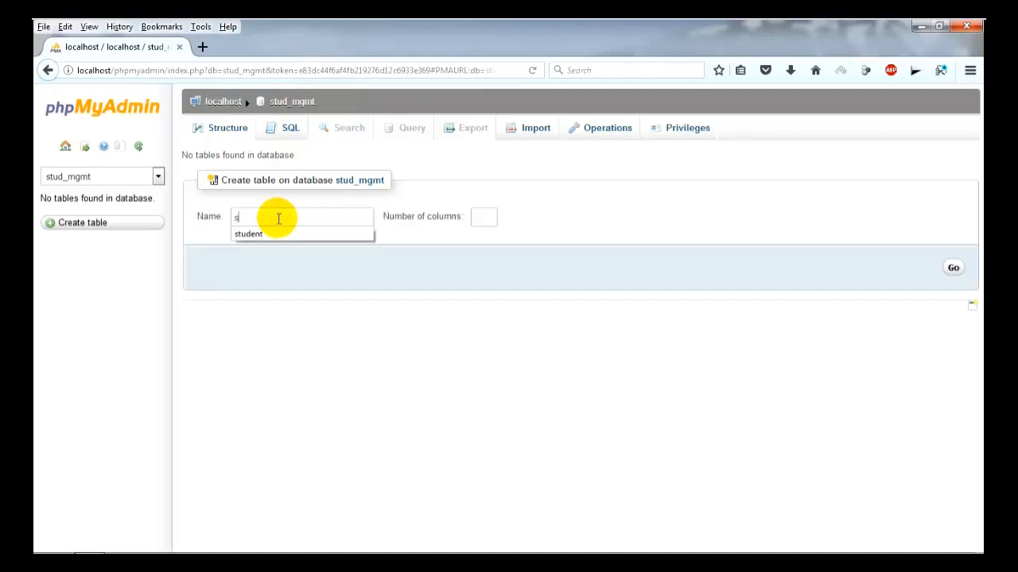
click(484, 220)
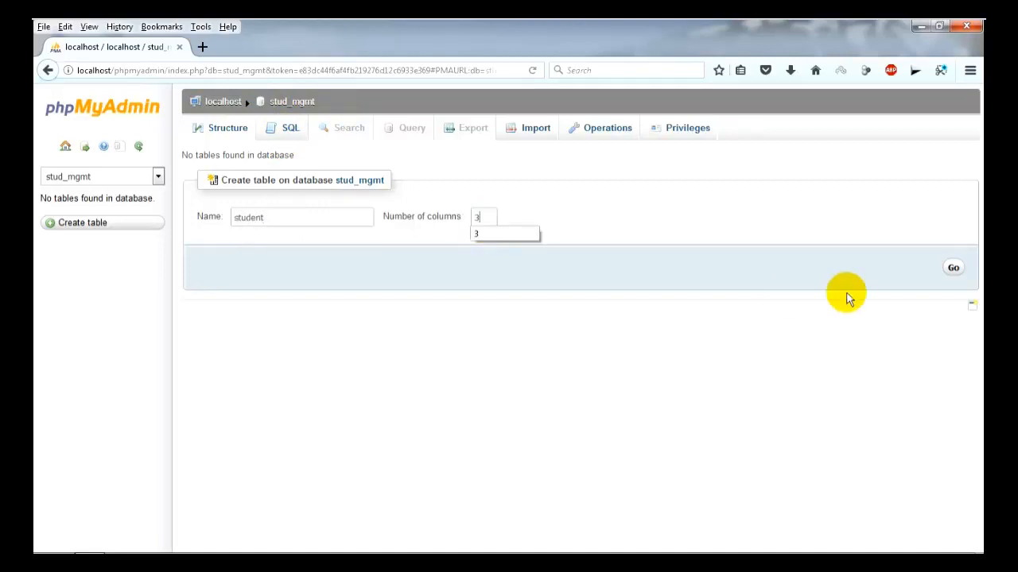
click(953, 268)
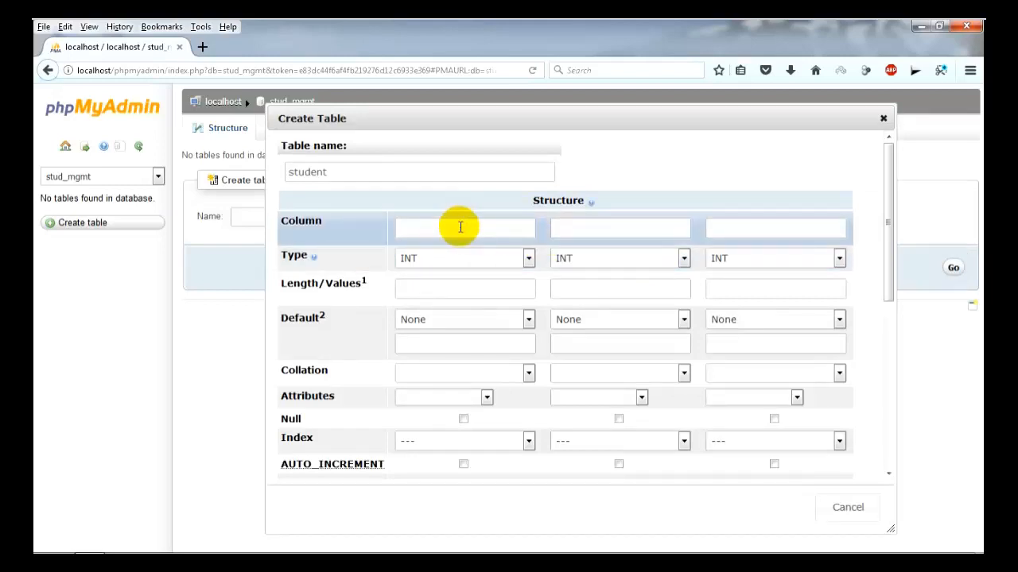
Name the first column rollno and keep its type INT.
click(461, 227)
text(rollno)
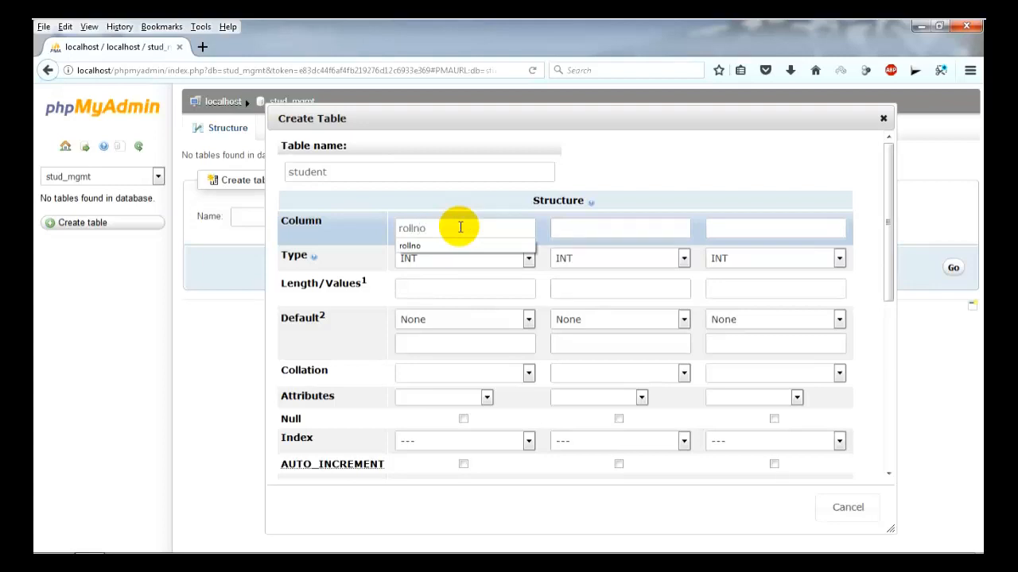
key(Tab)
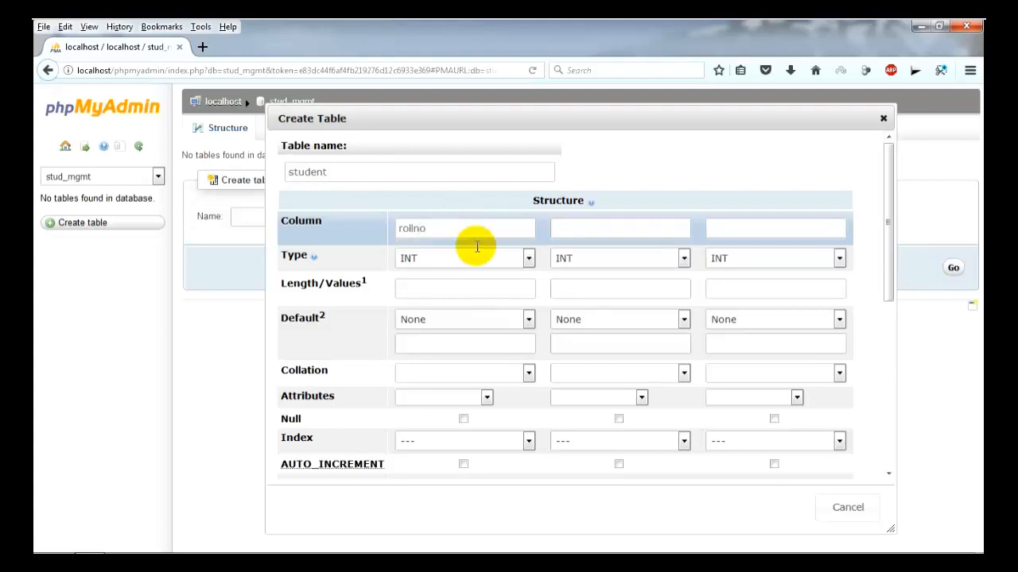
click(526, 262)
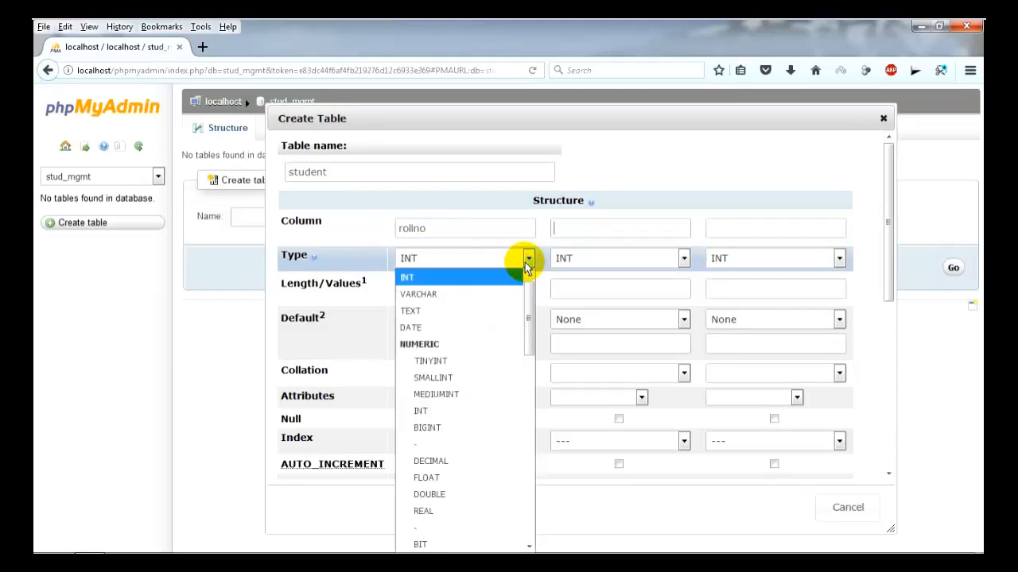
click(464, 418)
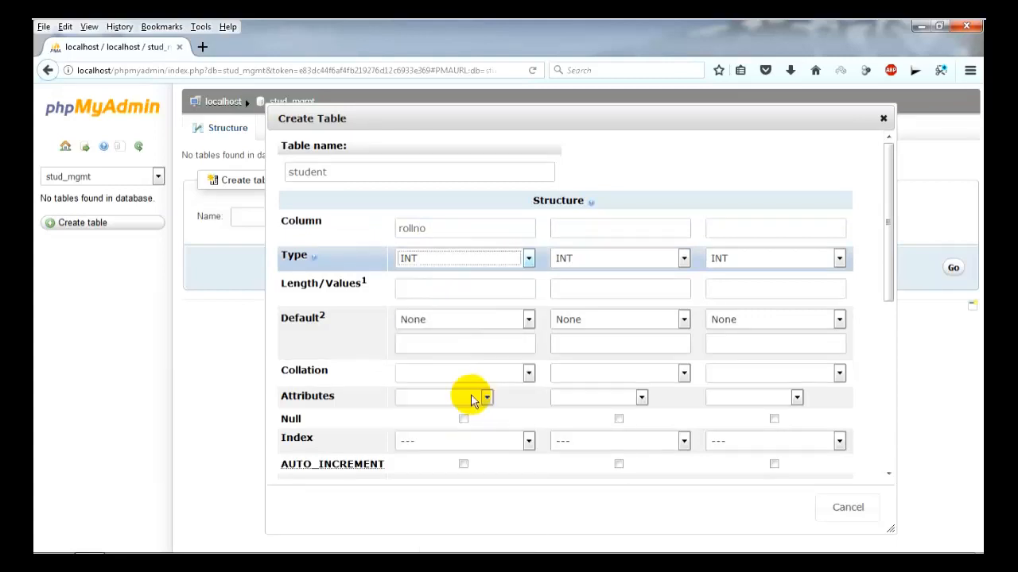
Name the second and third columns name (VARCHAR) and dept.
click(577, 230)
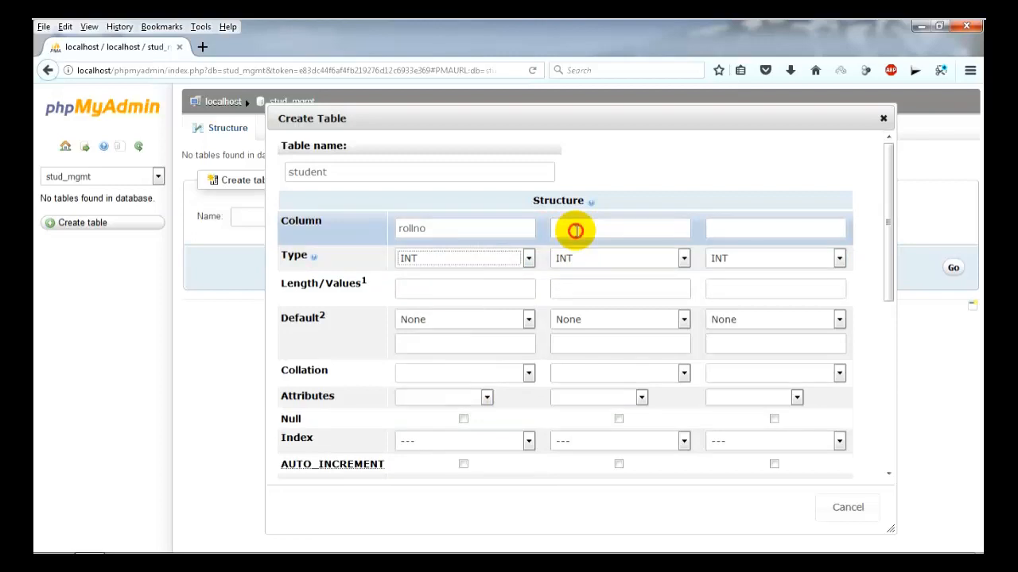
text(name)
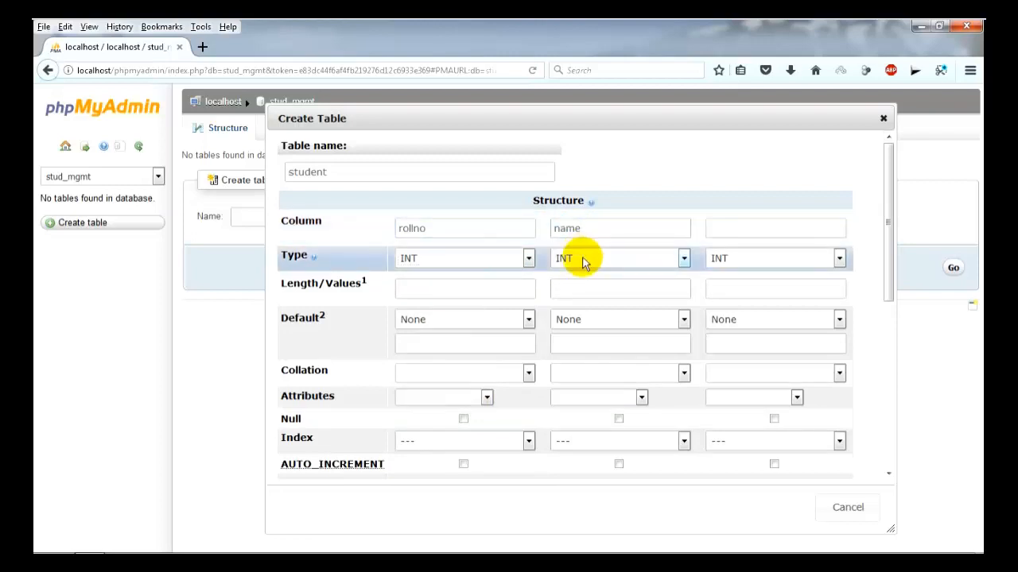
click(584, 263)
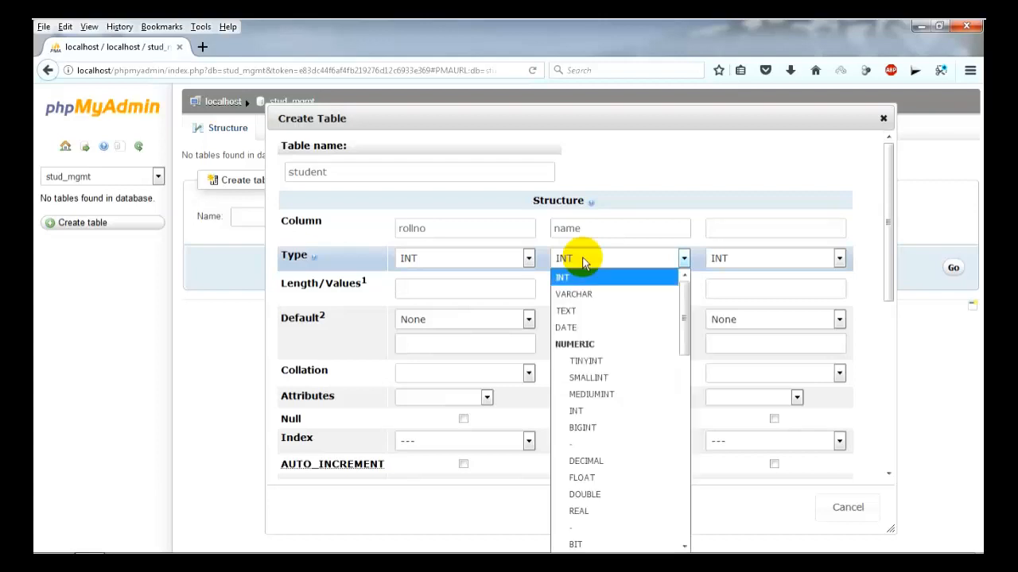
click(582, 295)
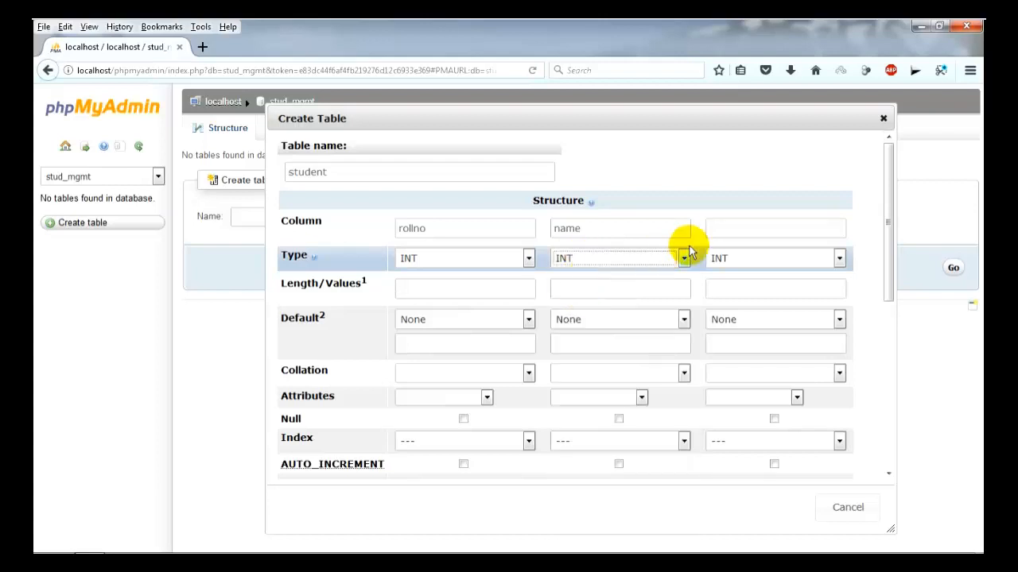
click(721, 231)
text(dept)
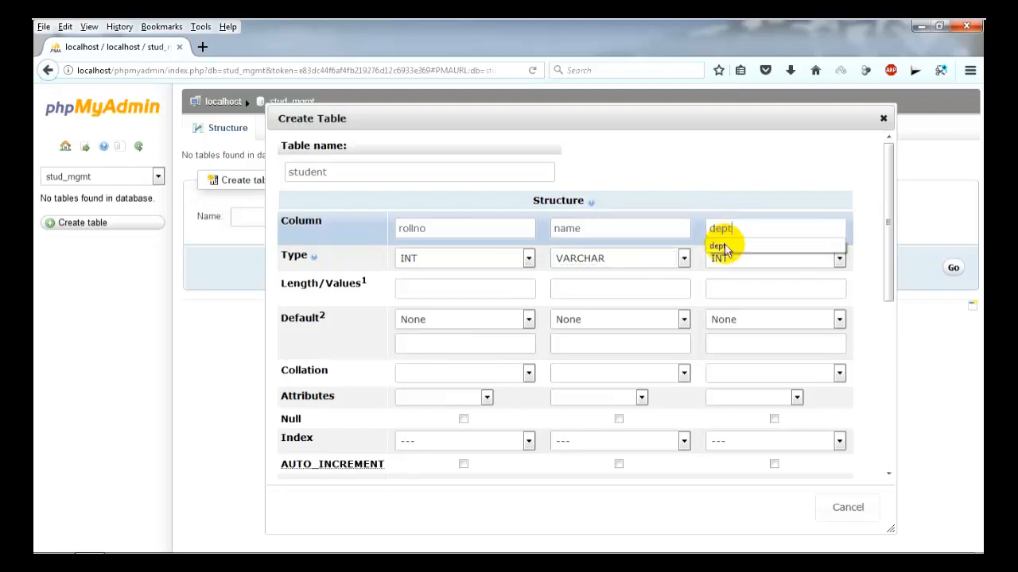
click(727, 263)
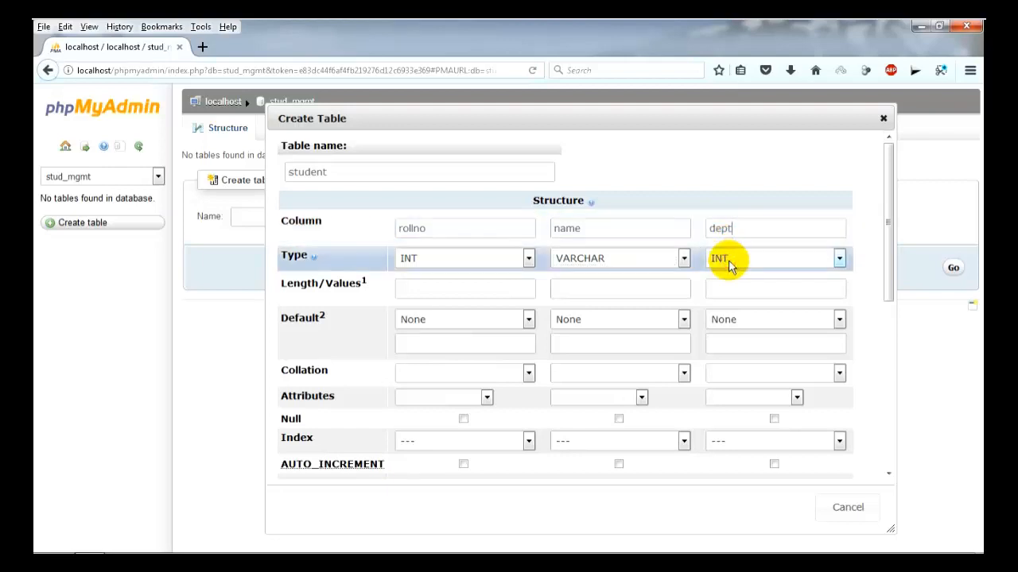
click(730, 266)
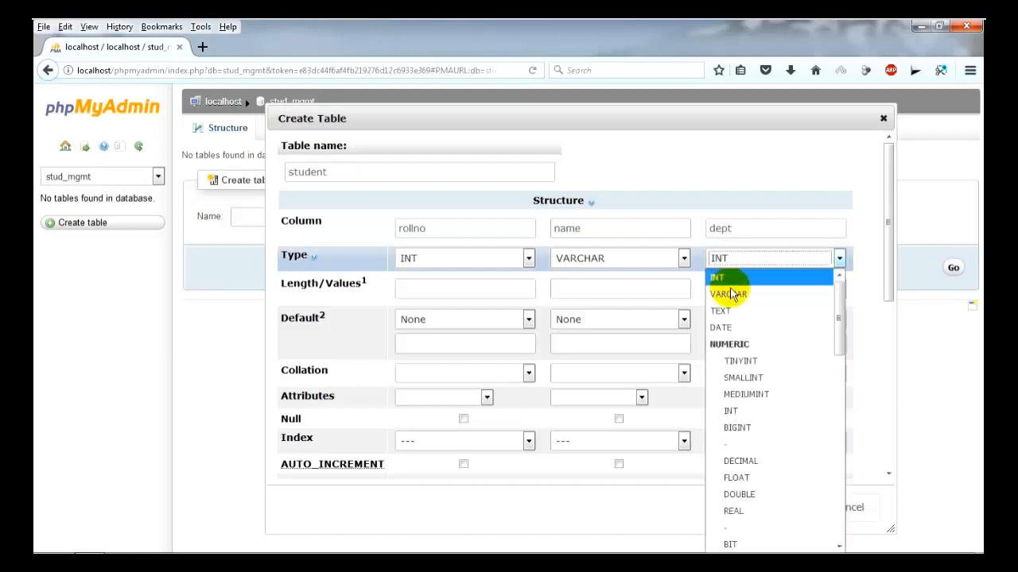
click(732, 291)
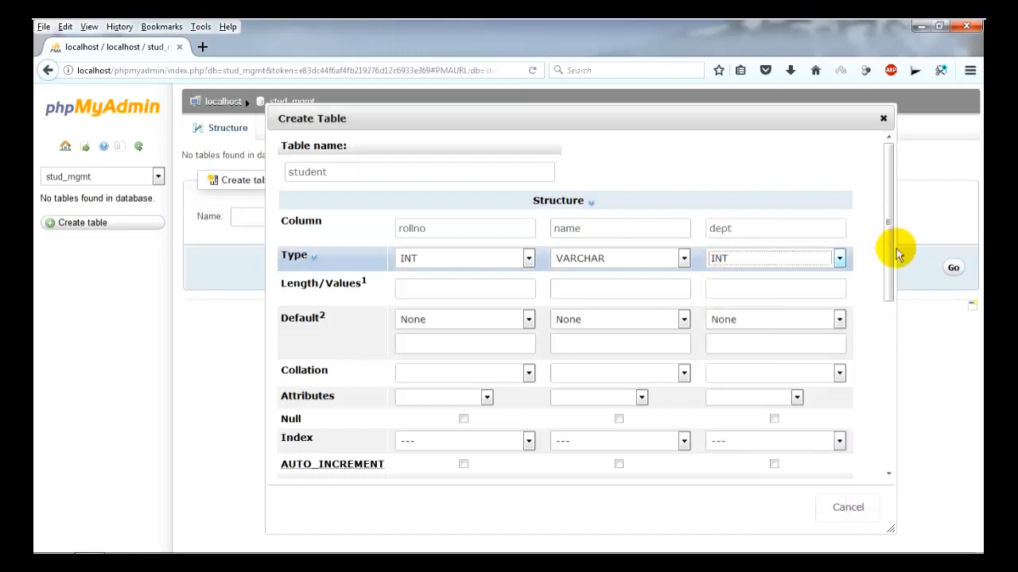
Attempt to save the table and dismiss the "This is not a number!" warning.
drag(889, 255, 889, 398)
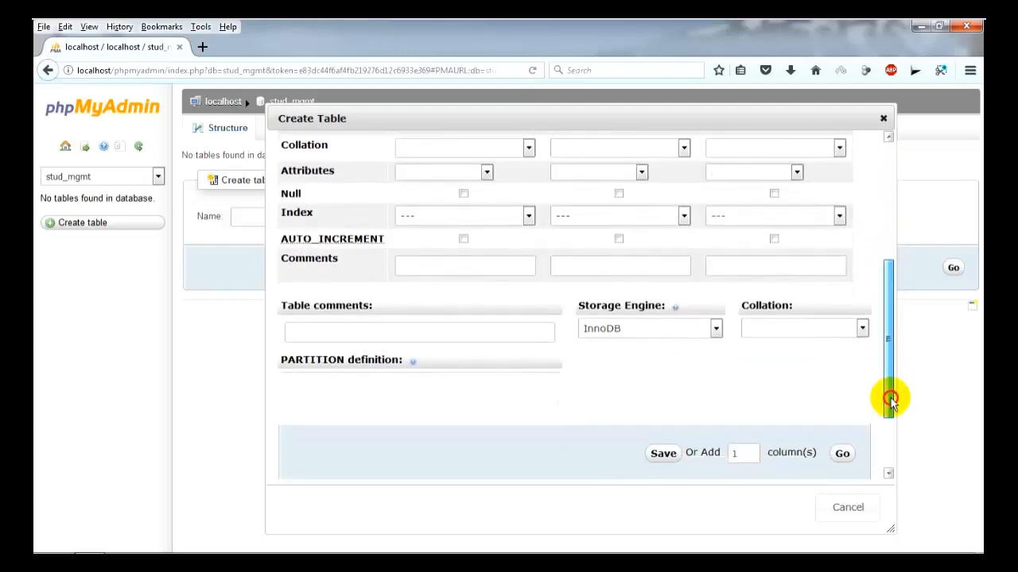
click(663, 398)
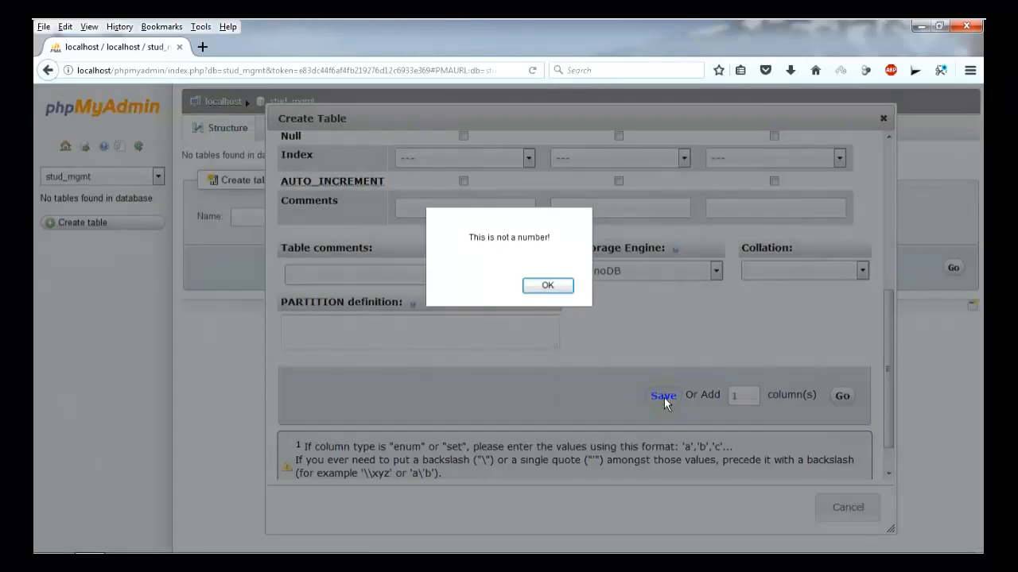
click(550, 291)
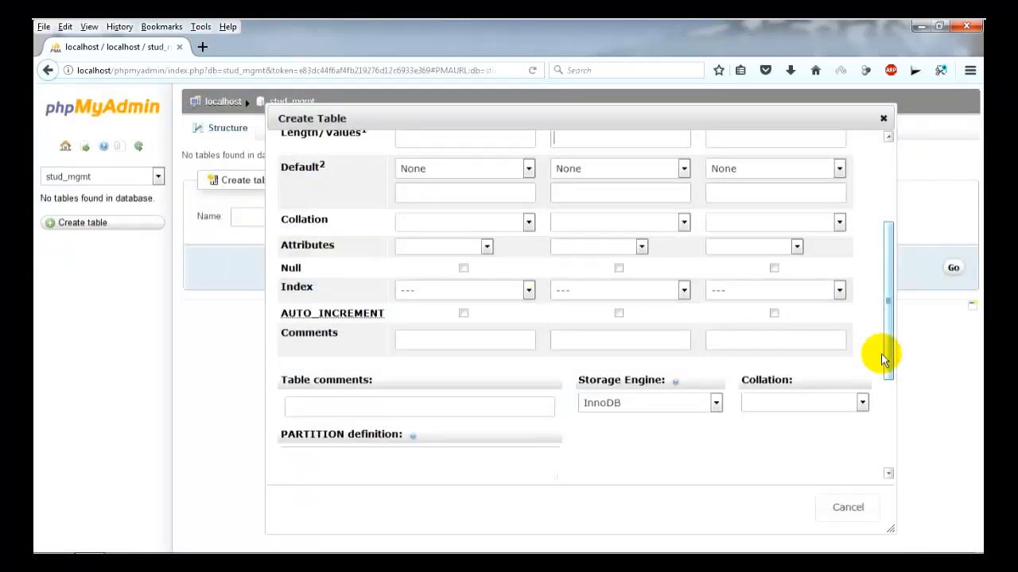
Give the name and dept columns length 30 and save the student table.
drag(886, 350, 886, 282)
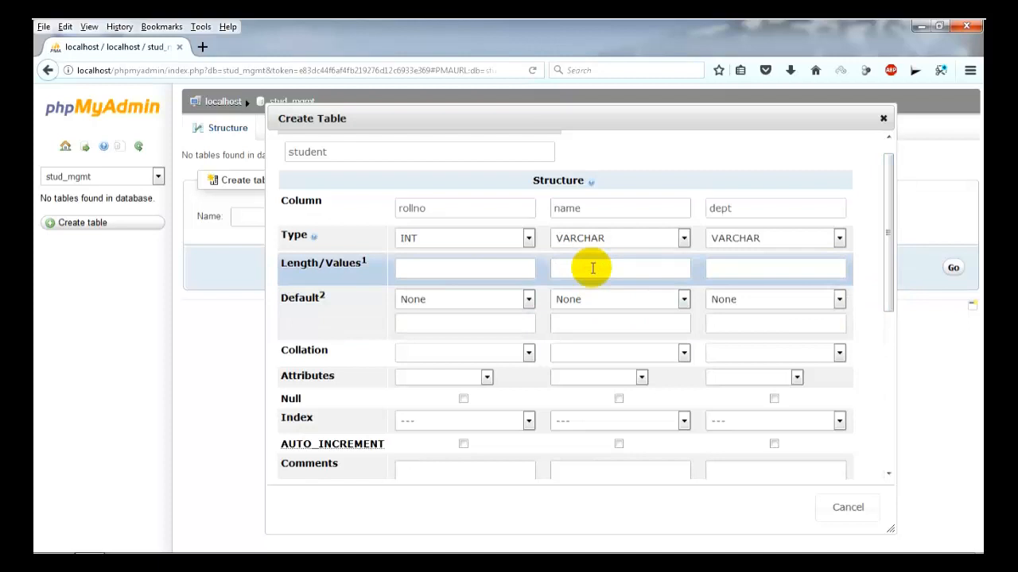
text(30)
click(727, 274)
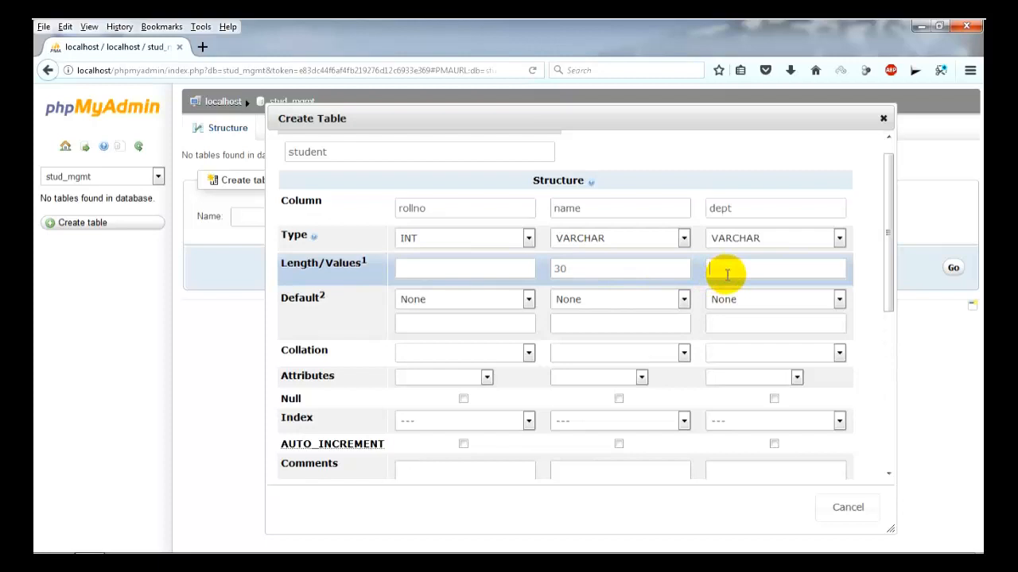
text(30)
click(888, 265)
drag(888, 265, 890, 422)
click(673, 362)
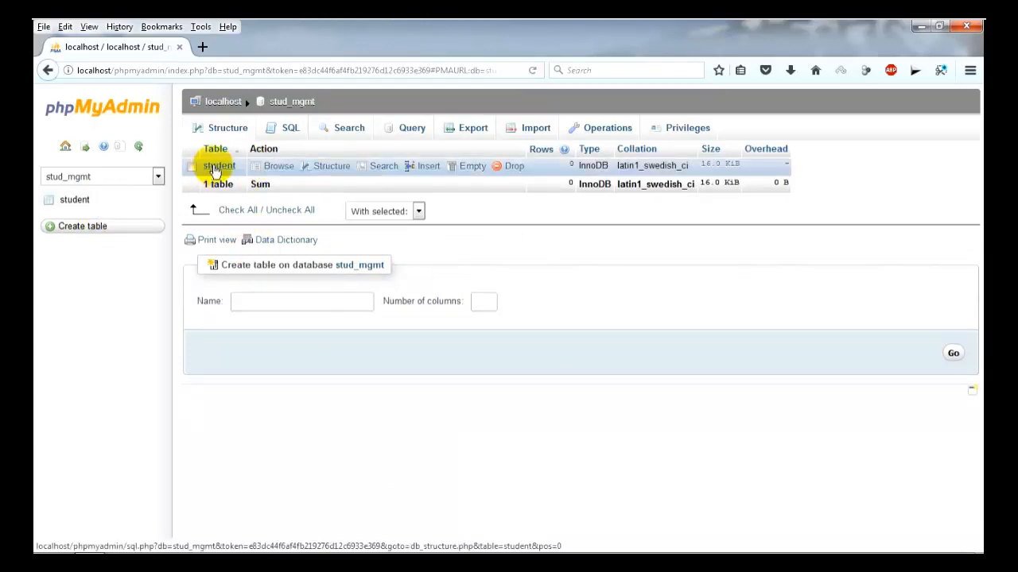
Open the student table to view its rollno, name and dept columns.
click(215, 169)
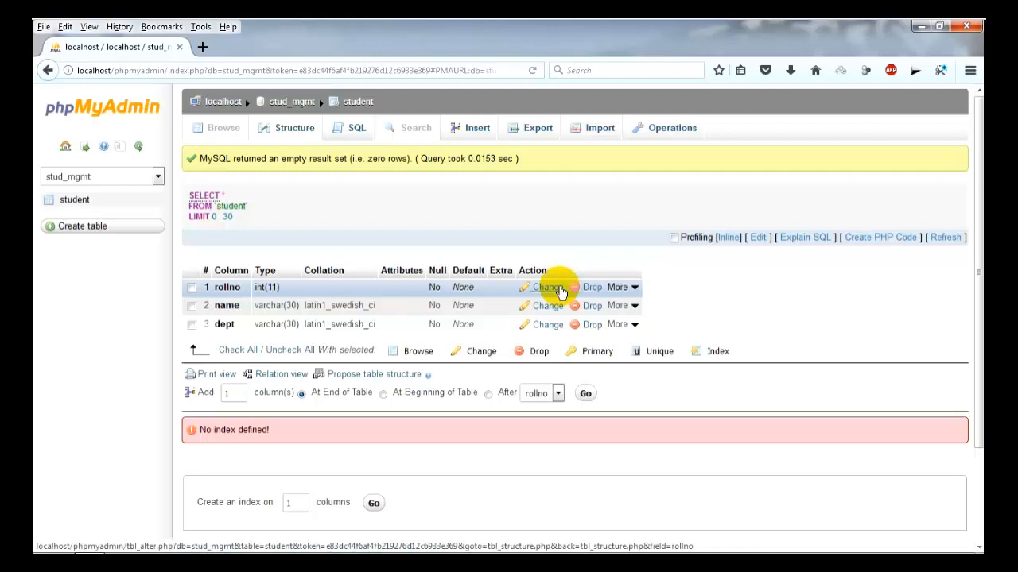
Add a primary key on the rollno column.
click(190, 289)
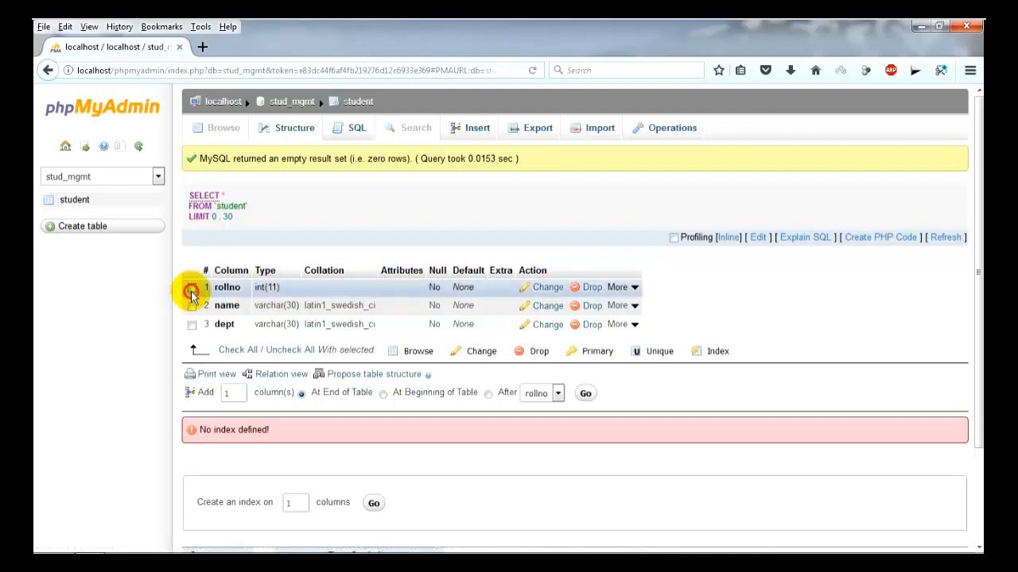
mouse_move(635, 292)
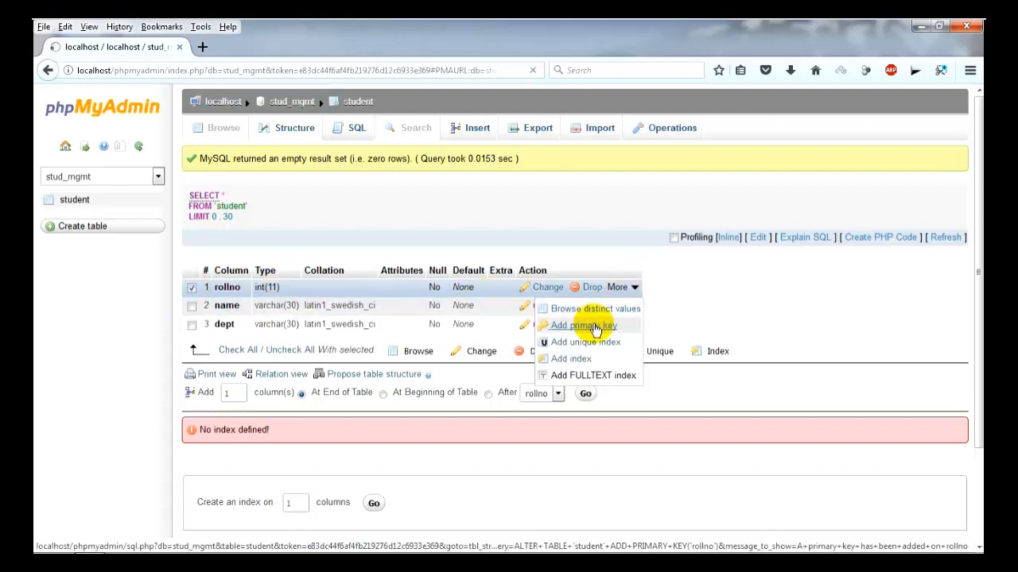
click(594, 328)
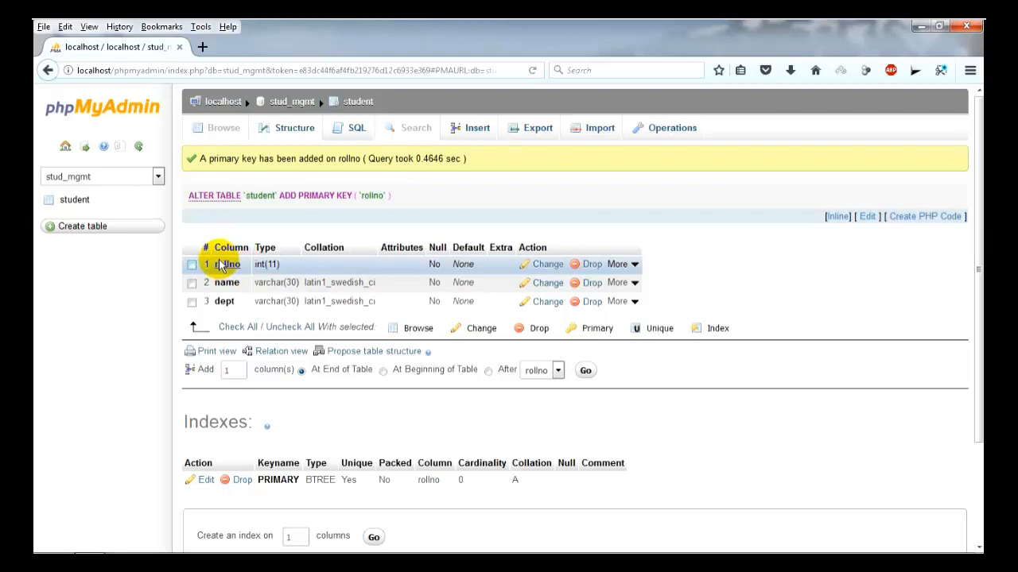
Insert a student row with rollno 1, name Tom and dept Computer.
click(472, 130)
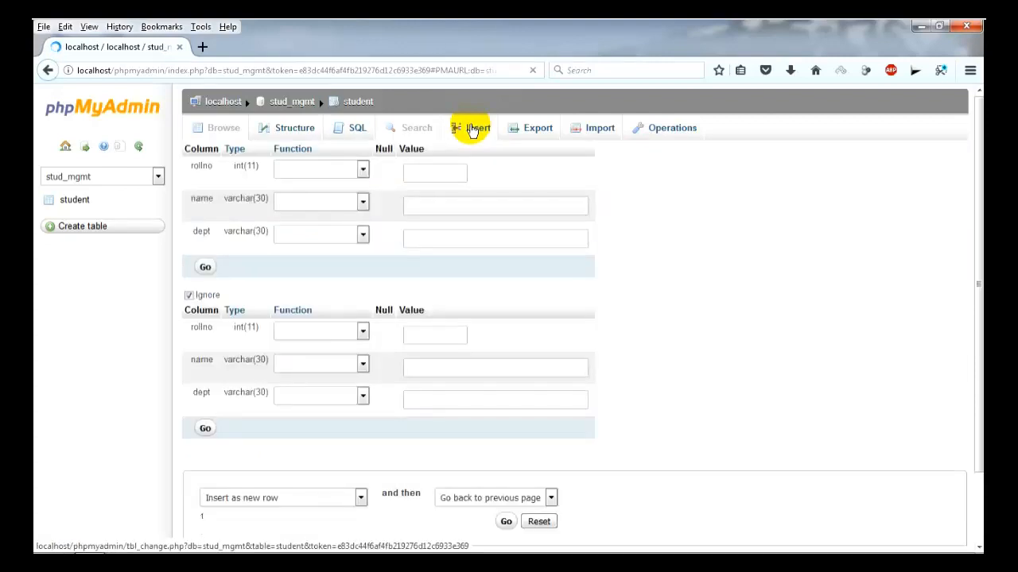
click(413, 171)
text(1)
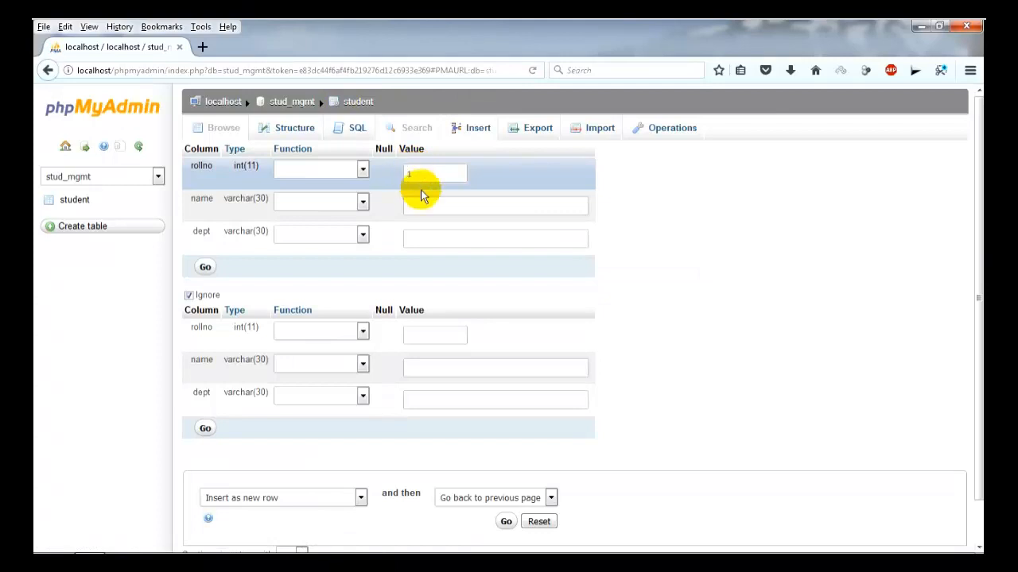
click(422, 201)
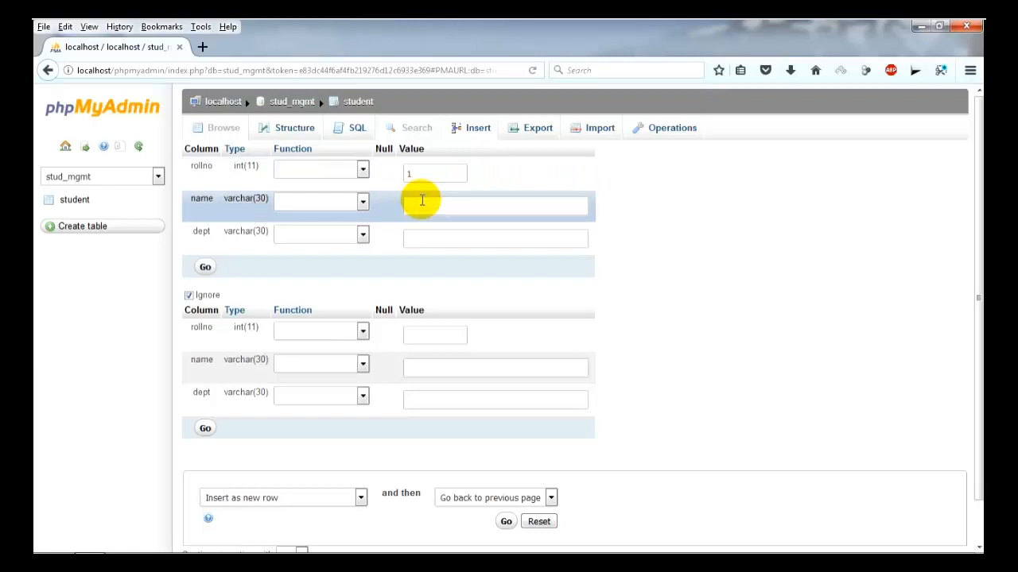
click(425, 238)
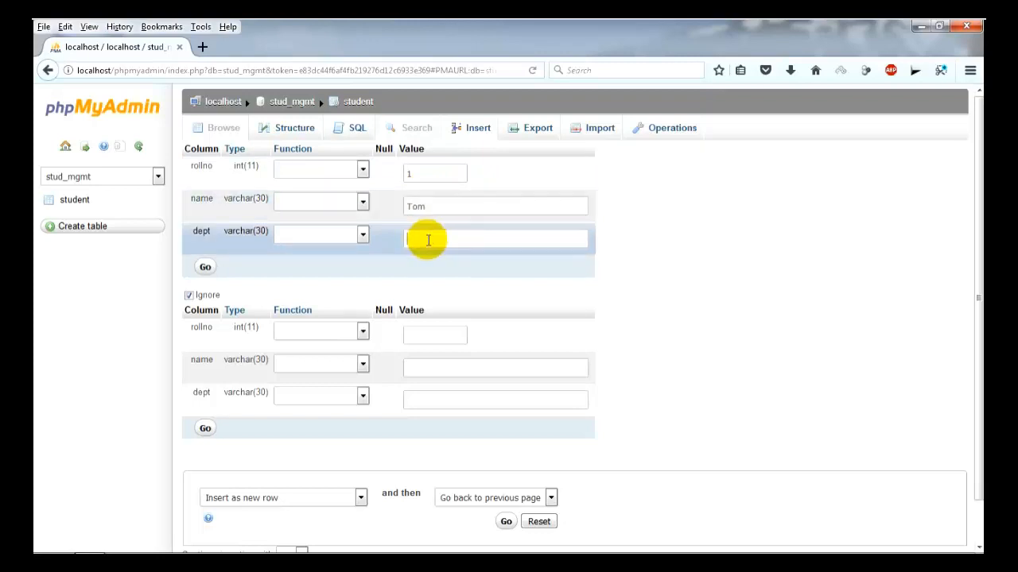
text(Computer)
click(205, 267)
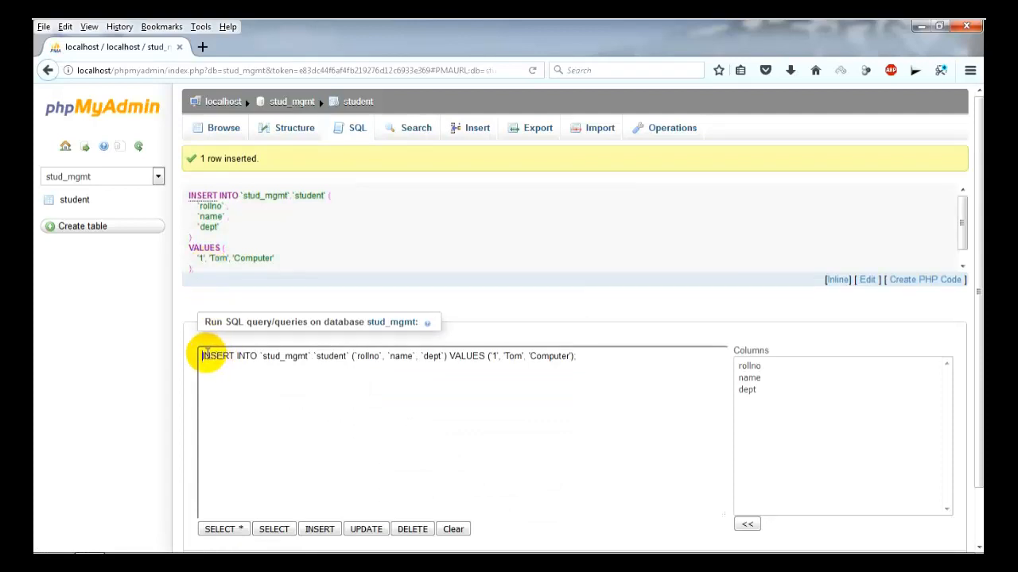
Edit the reused INSERT query to values '2', 'John', 'Computer' and run it.
drag(204, 356, 352, 366)
drag(451, 366, 586, 353)
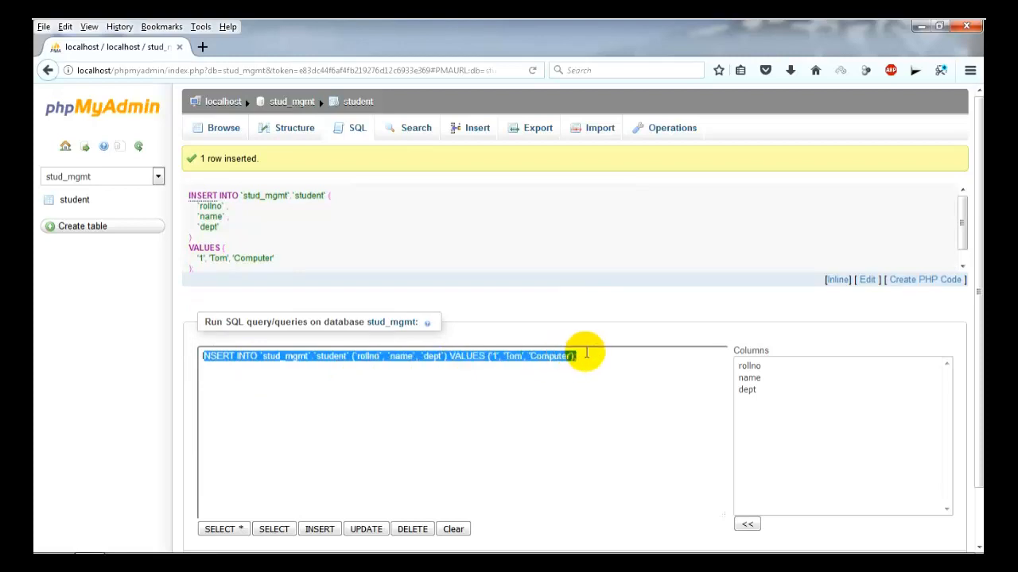
click(586, 352)
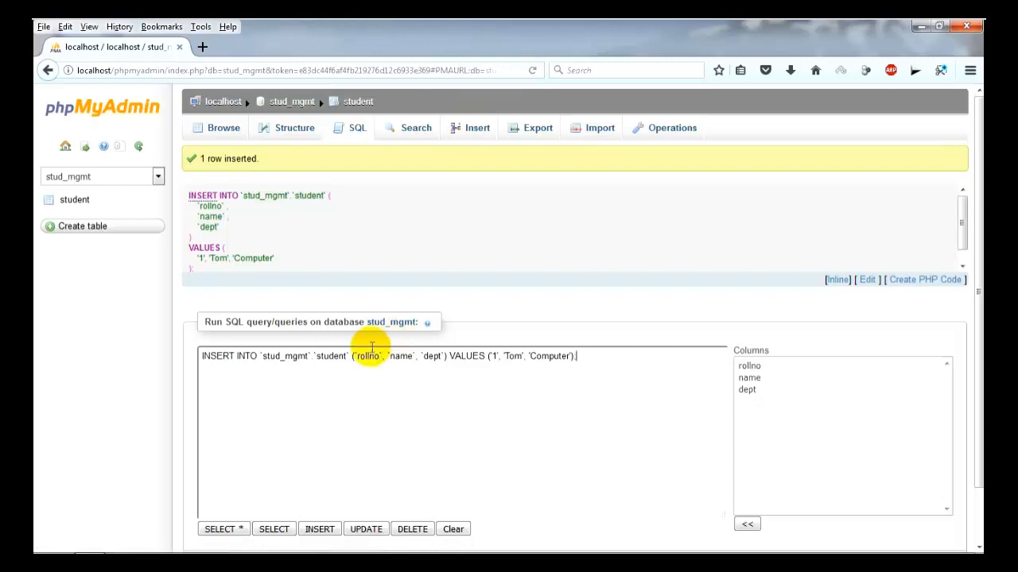
click(494, 357)
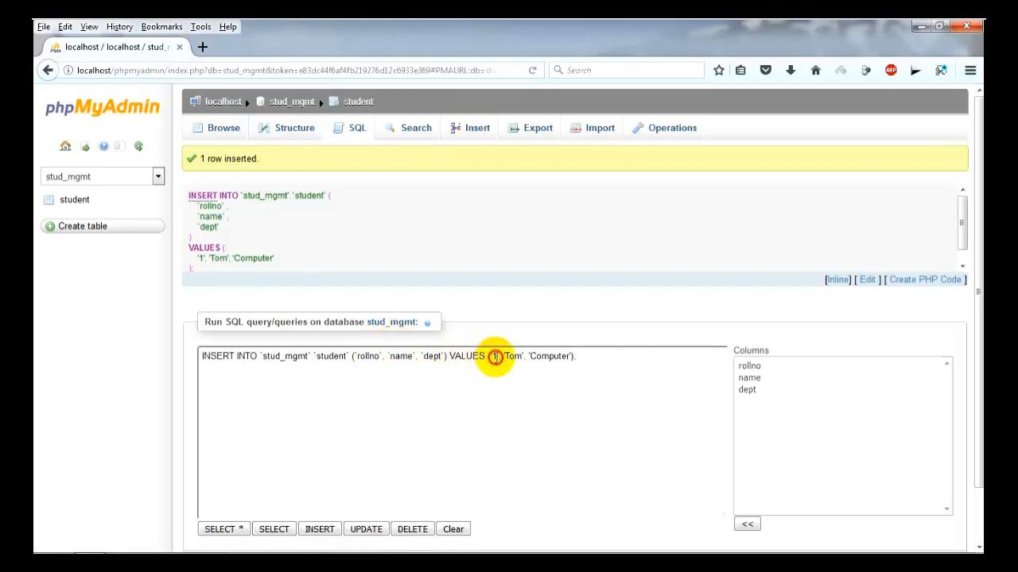
key(BackSpace)
text(2)
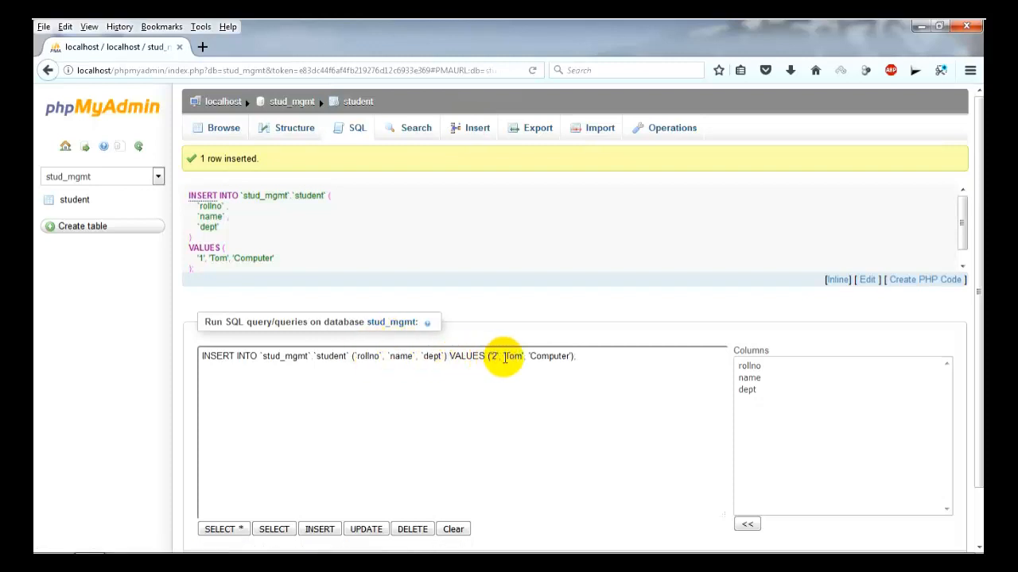
click(518, 357)
key(BackSpace)
key(BackSpace)
key(BackSpace)
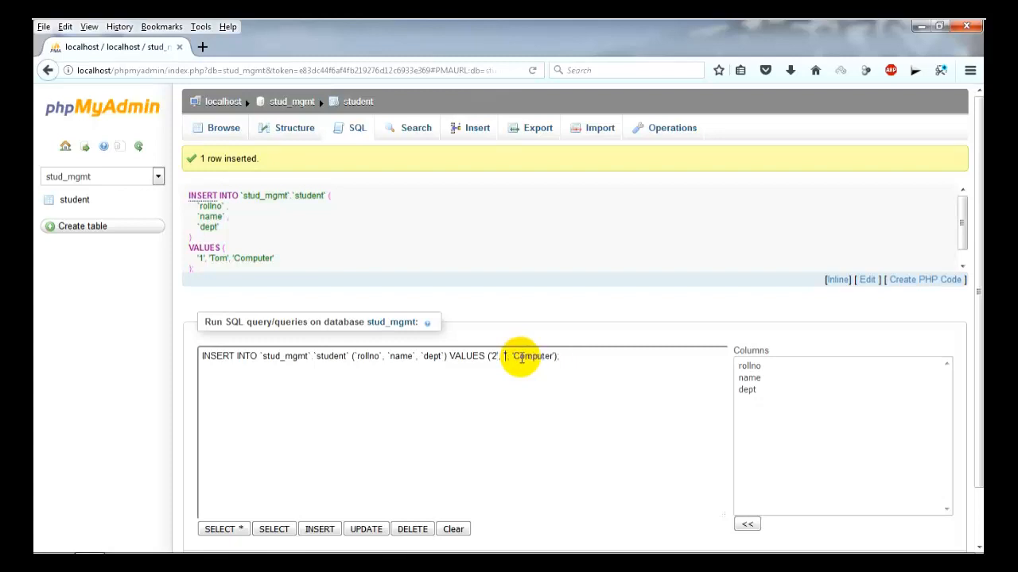
text(John)
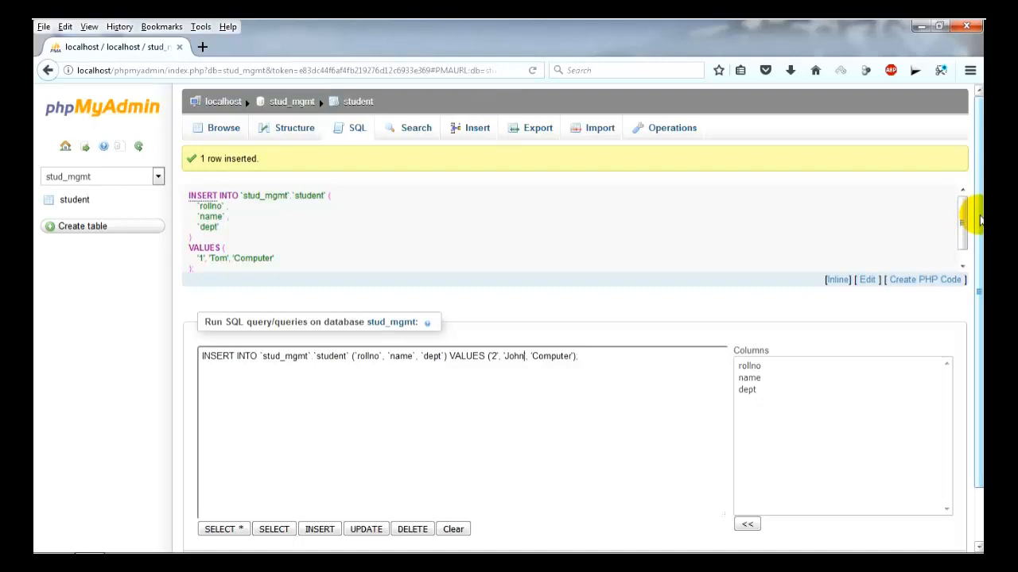
drag(980, 221, 976, 268)
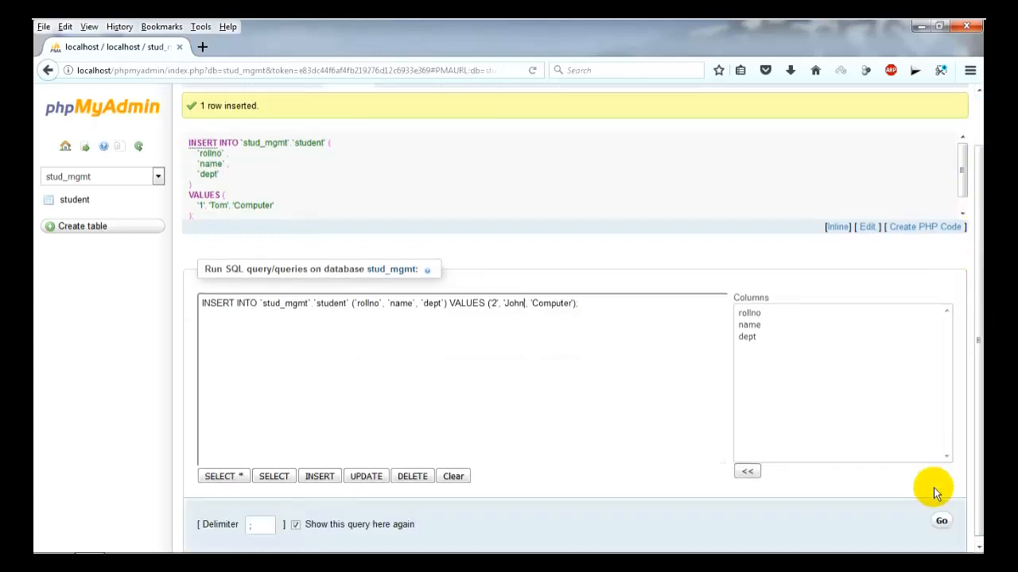
click(941, 521)
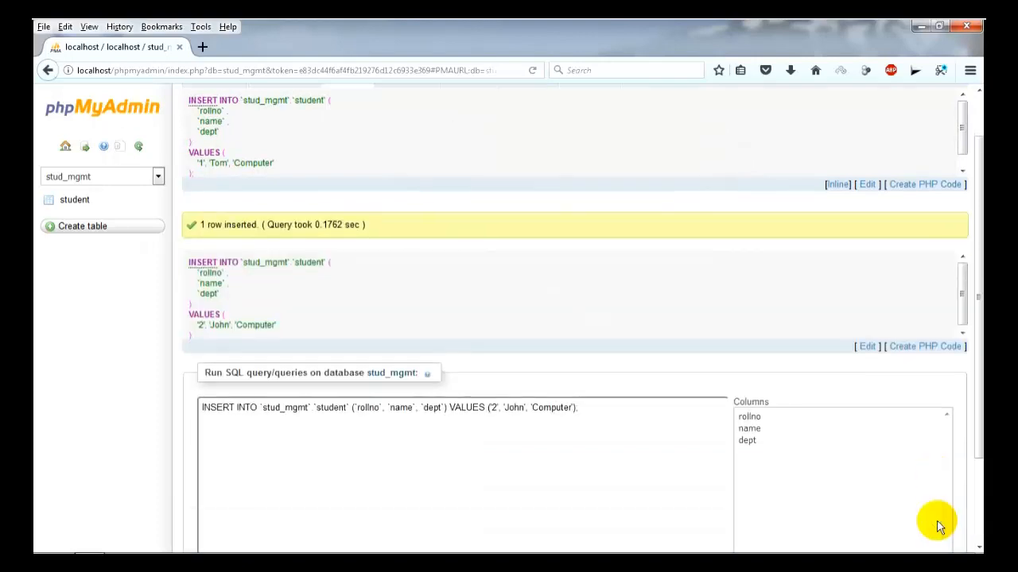
scroll(976, 340, up, 2)
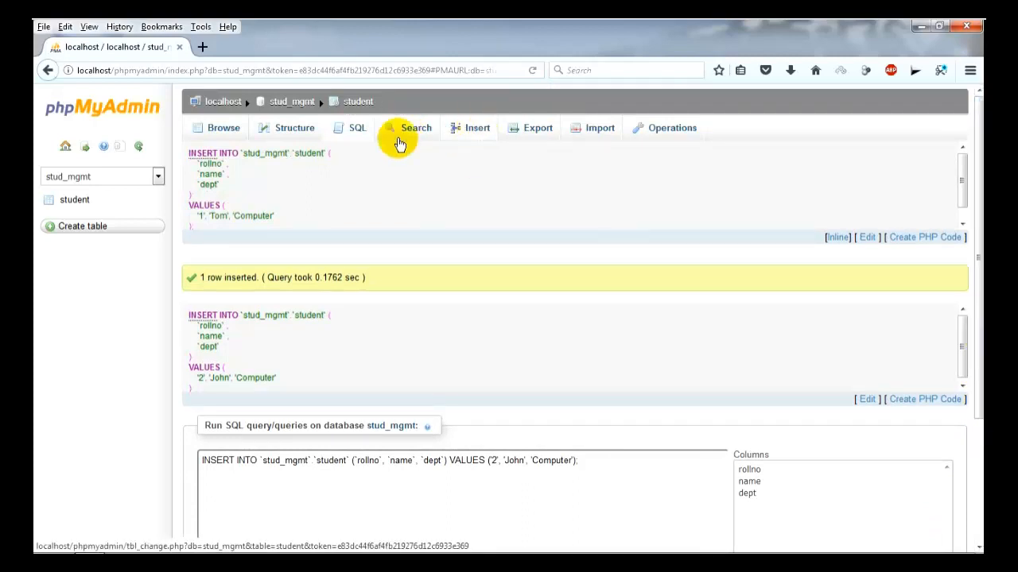
Edit Tom's row (rollno 1) in the browsed student table, changing the name to Mark.
click(79, 204)
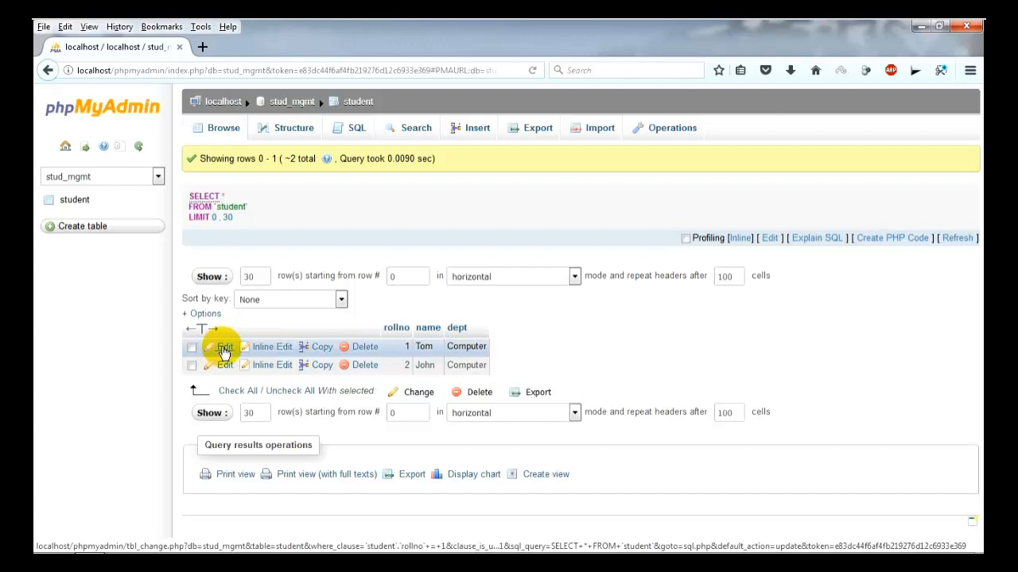
click(223, 351)
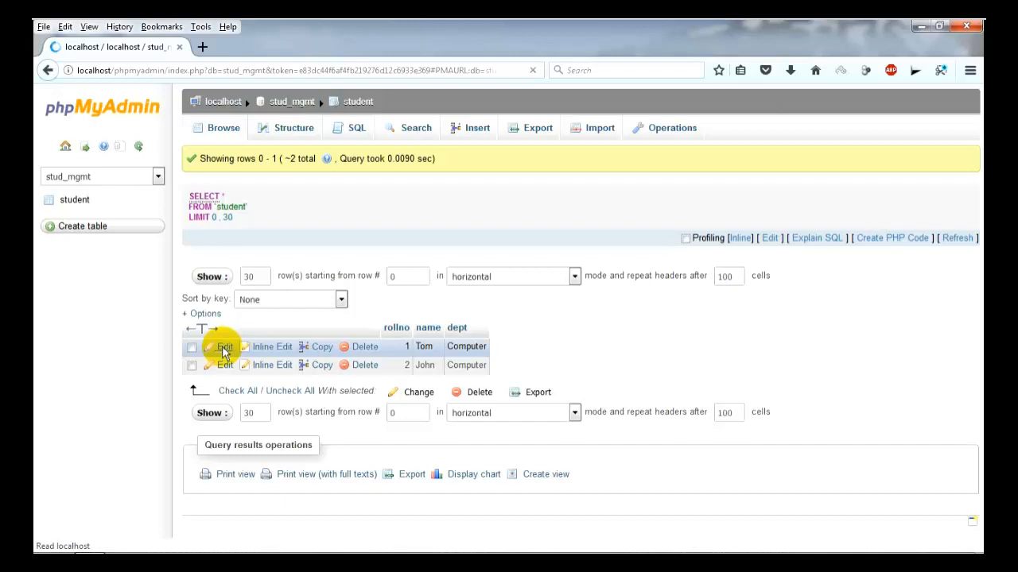
click(448, 207)
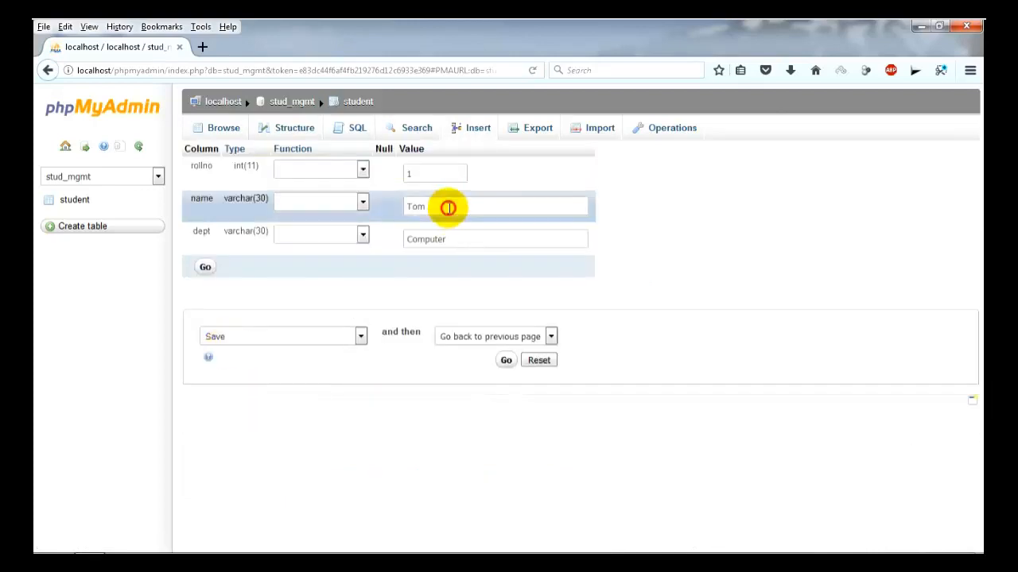
key(BackSpace)
key(BackSpace)
key(BackSpace)
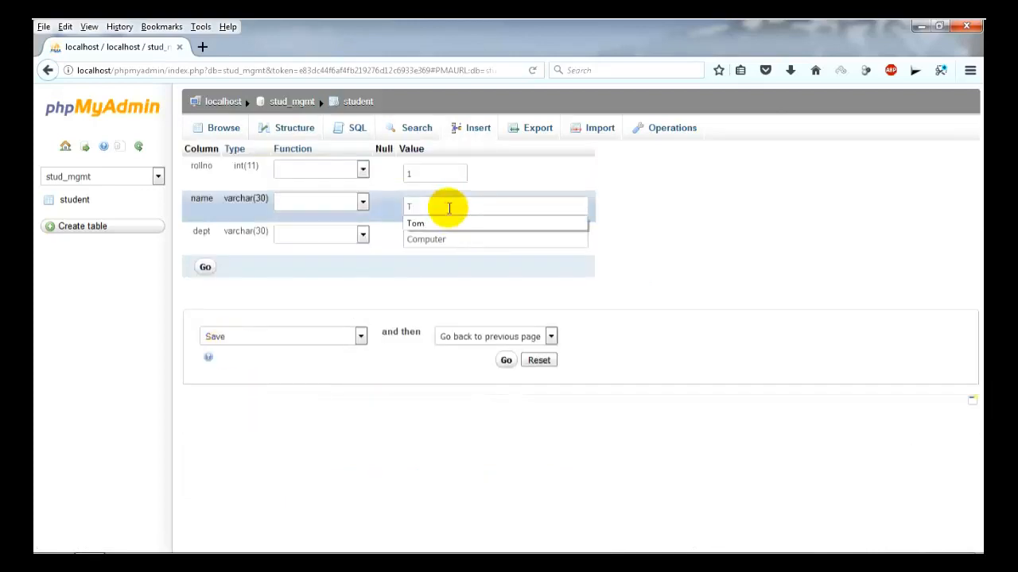
text(TOM)
key(BackSpace)
key(BackSpace)
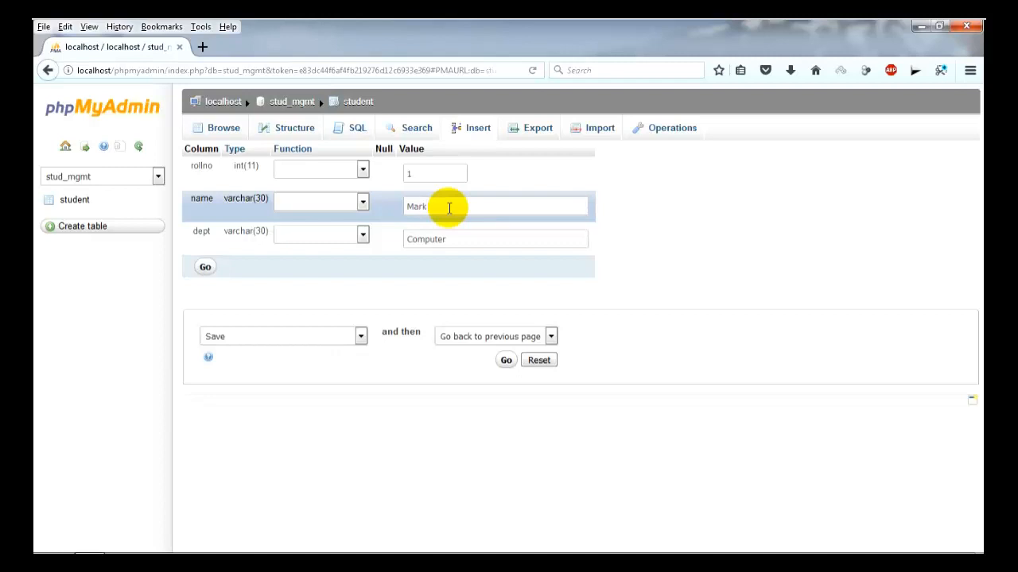
click(206, 267)
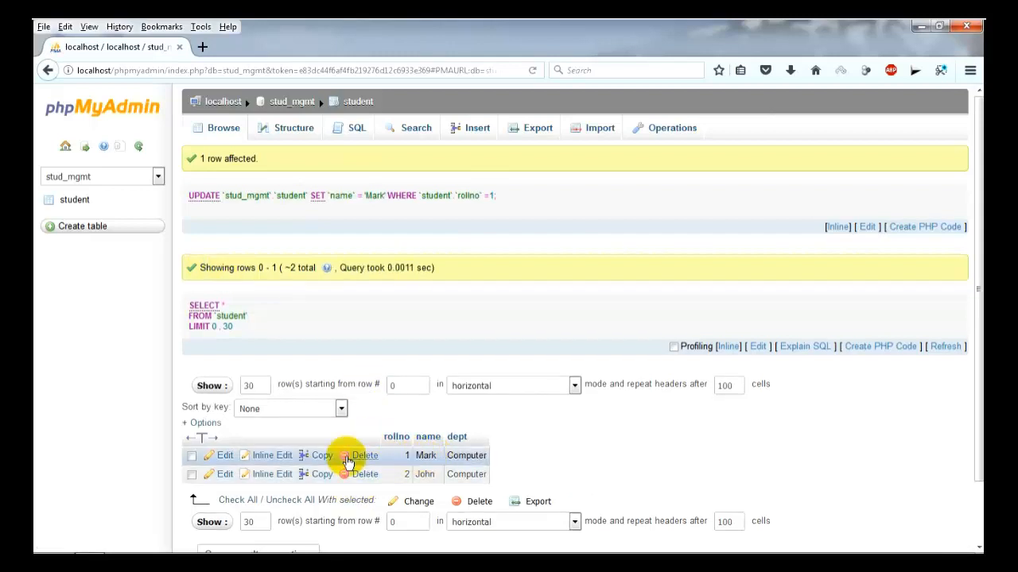
Inline-edit rollno 2's dept value from Computer to Mechanical and save it.
click(268, 475)
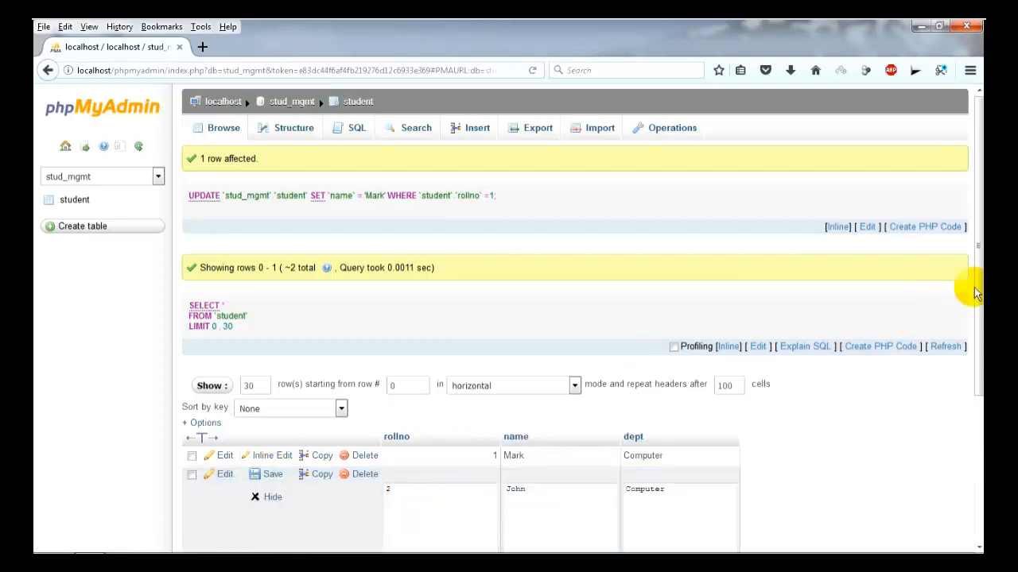
scroll(972, 341, down, 2)
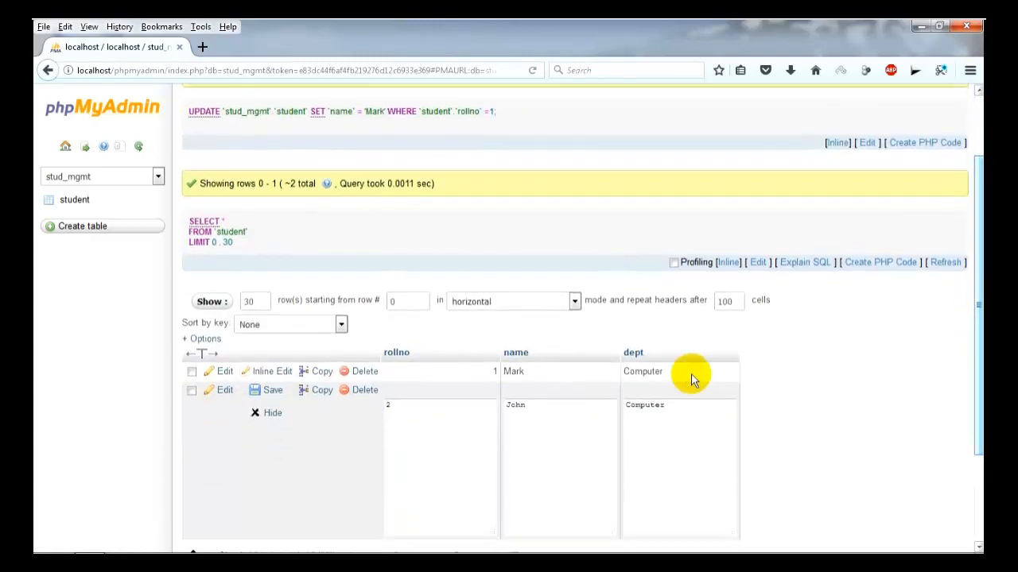
click(687, 404)
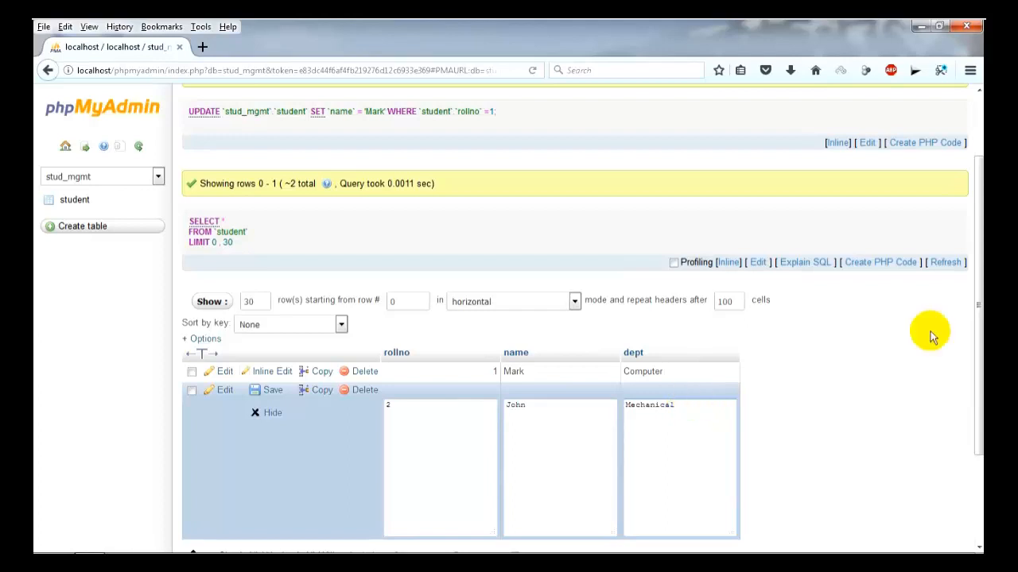
drag(976, 302, 976, 395)
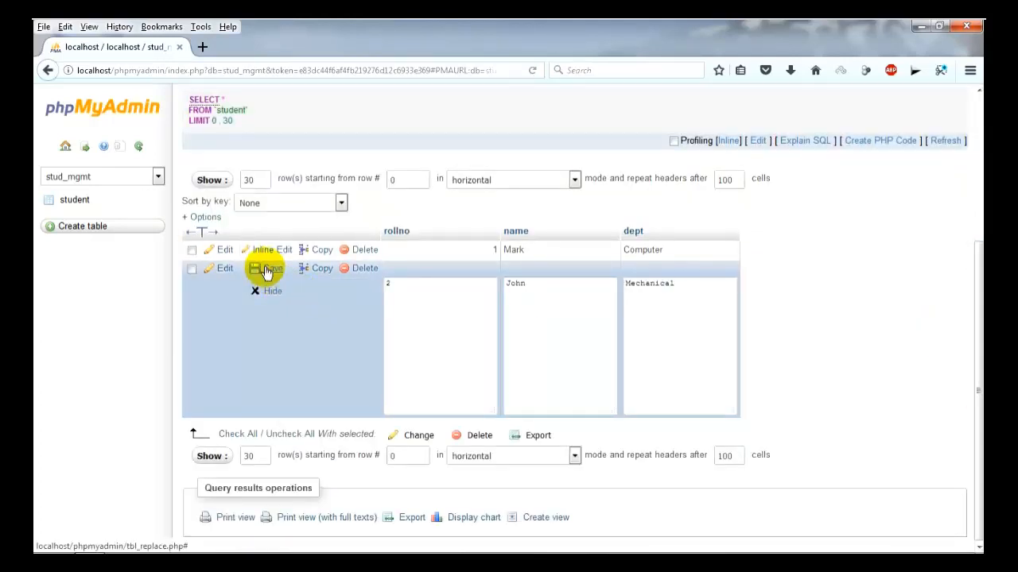
click(267, 271)
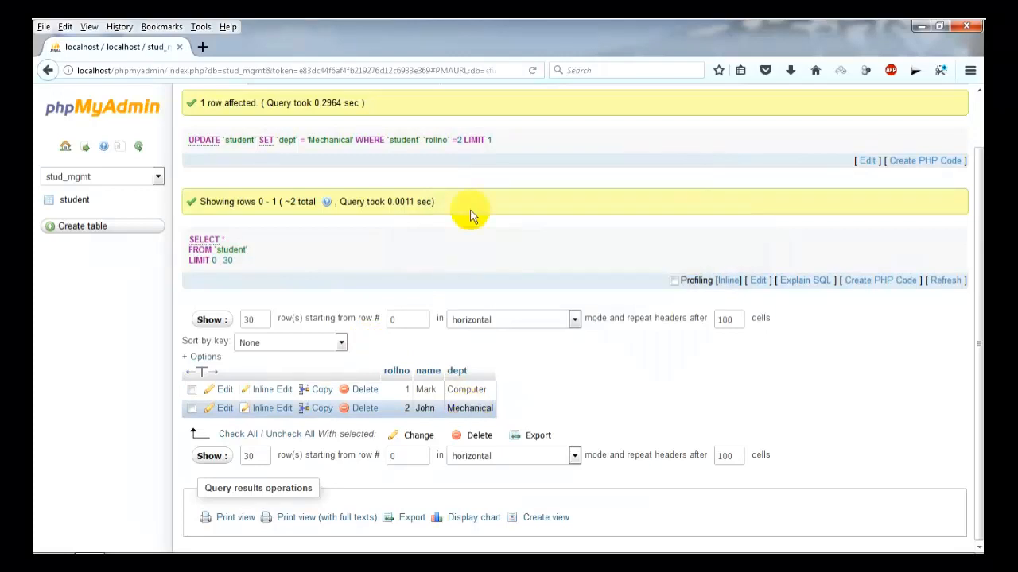
drag(979, 248, 976, 178)
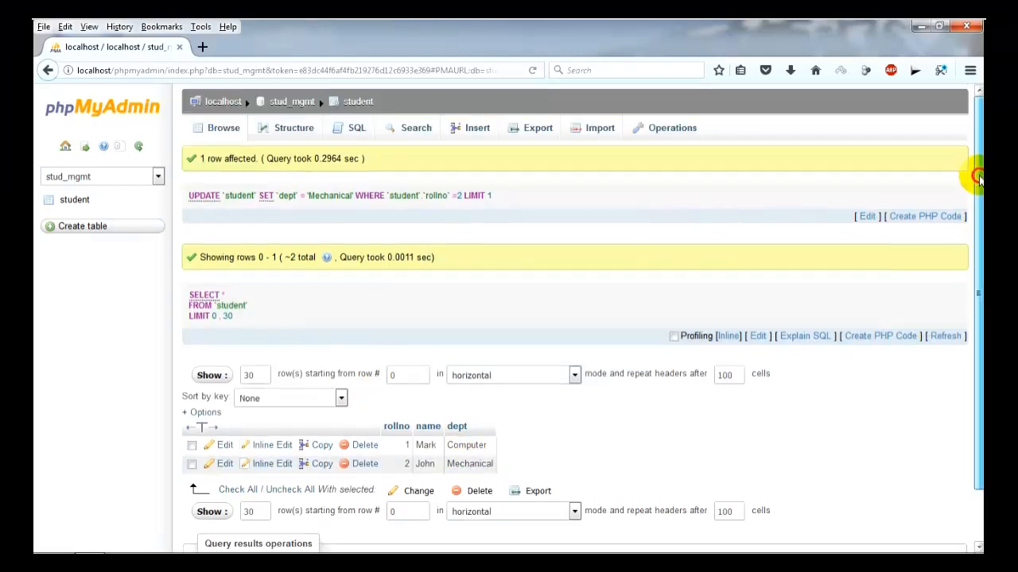
Insert two student records: rollno 3 in Computer and rollno 4 George in Civil.
click(468, 132)
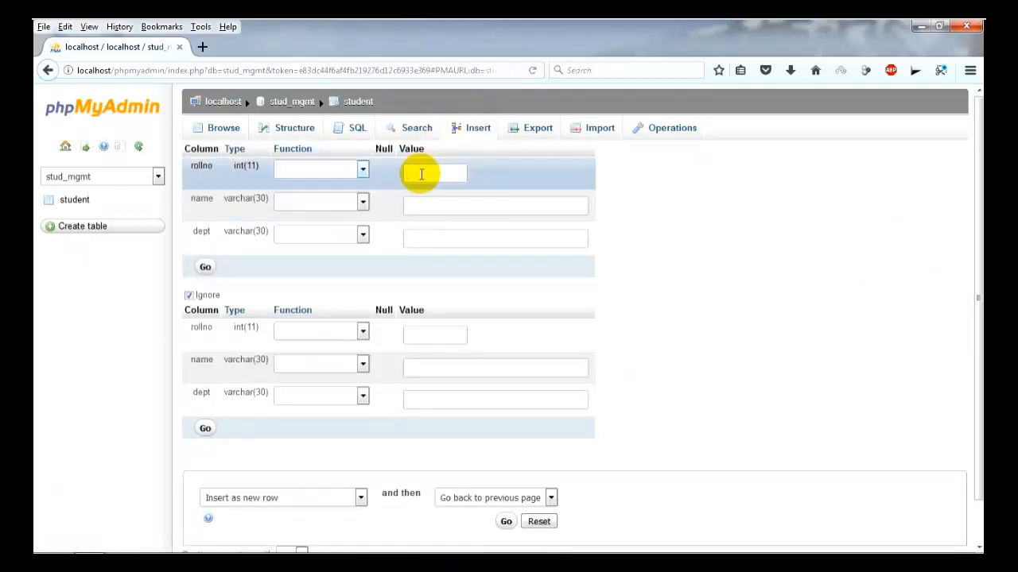
click(427, 204)
text(Ma)
text(rk)
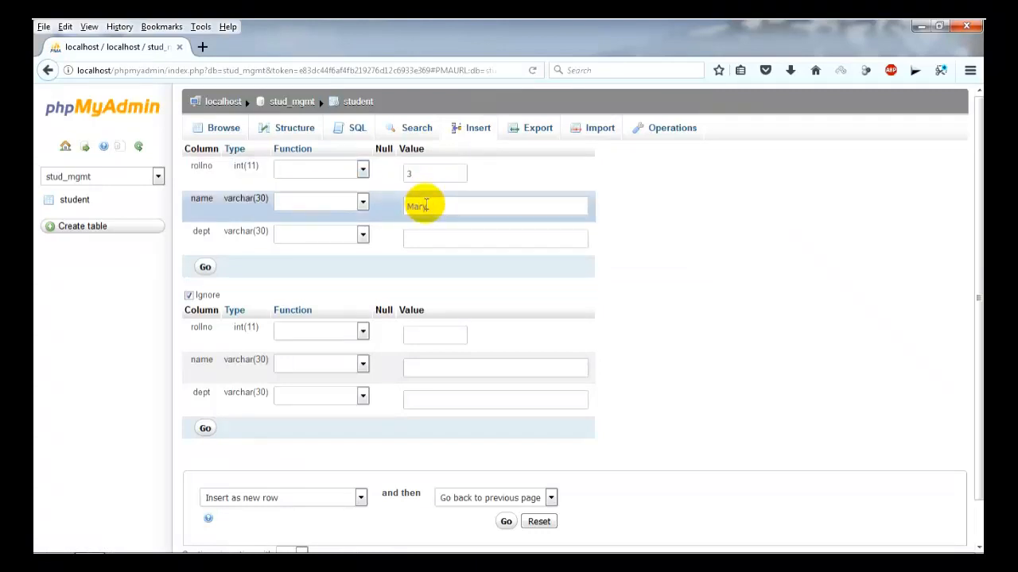
text(Co)
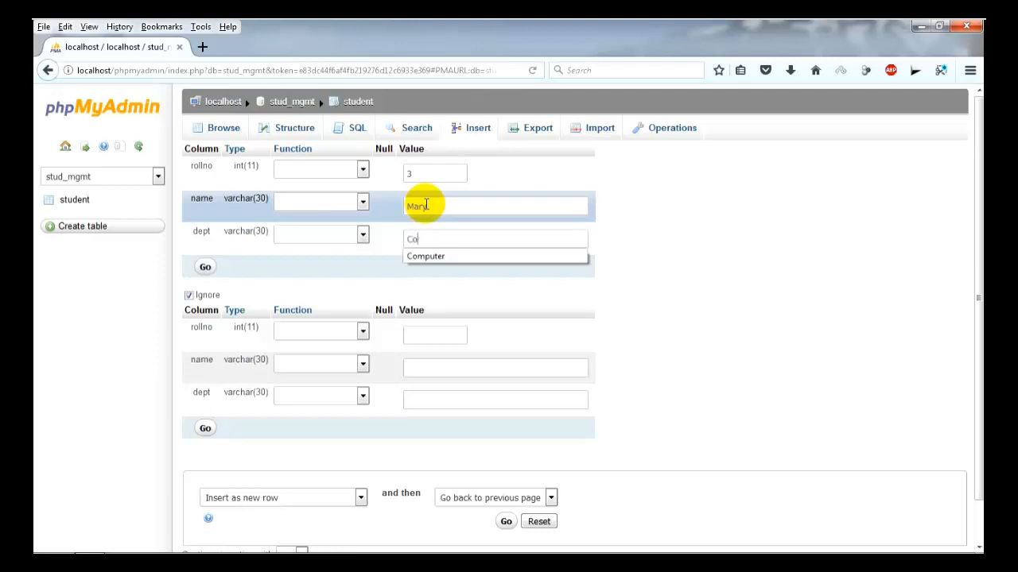
text(mputer)
click(419, 333)
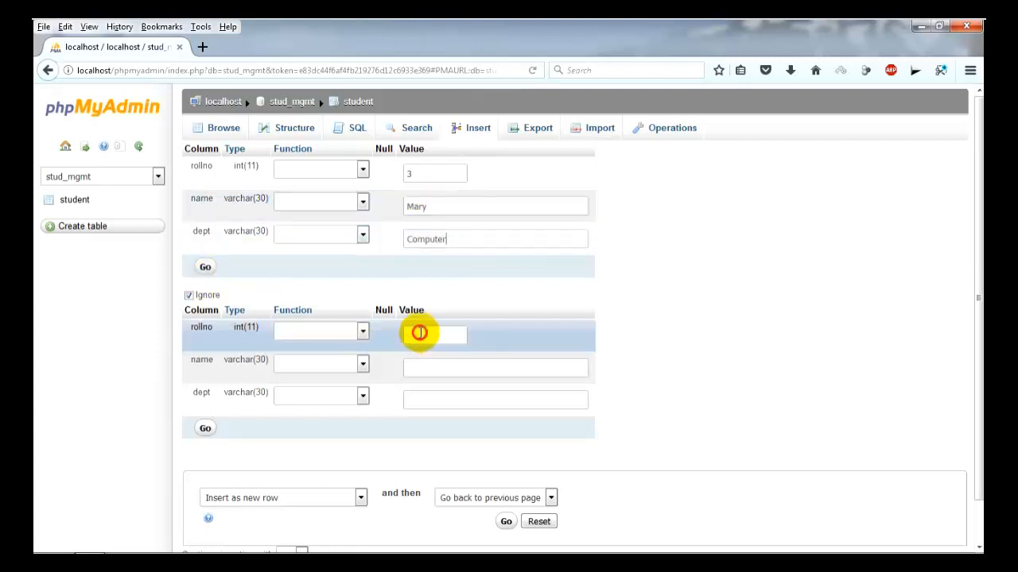
text(4)
click(422, 368)
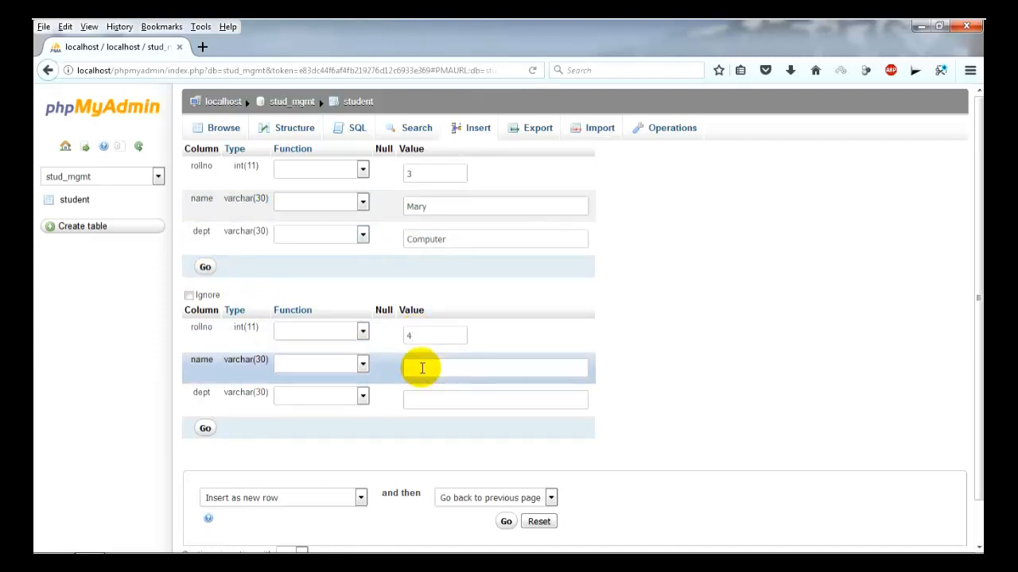
text(George)
click(430, 398)
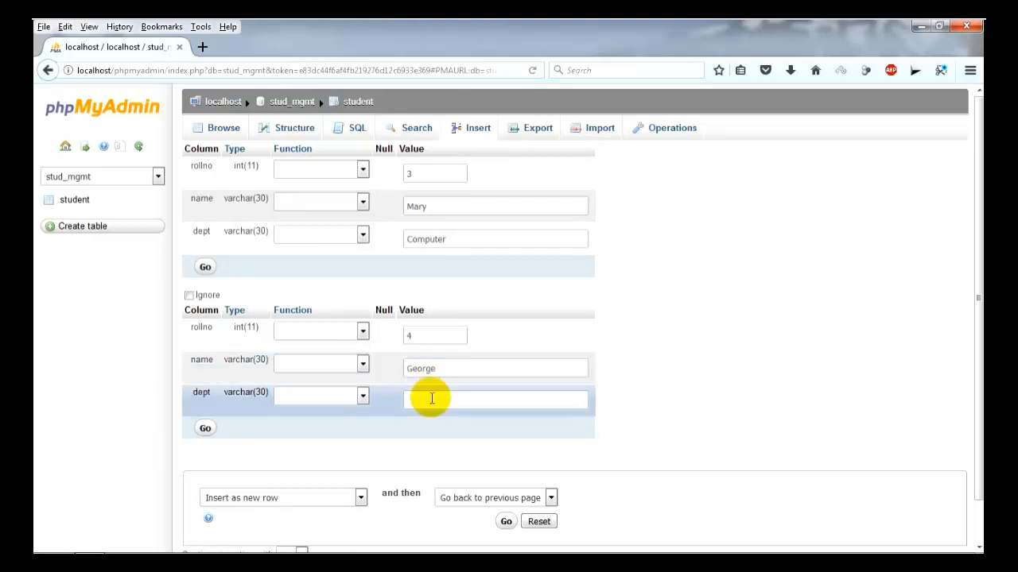
text(Civil)
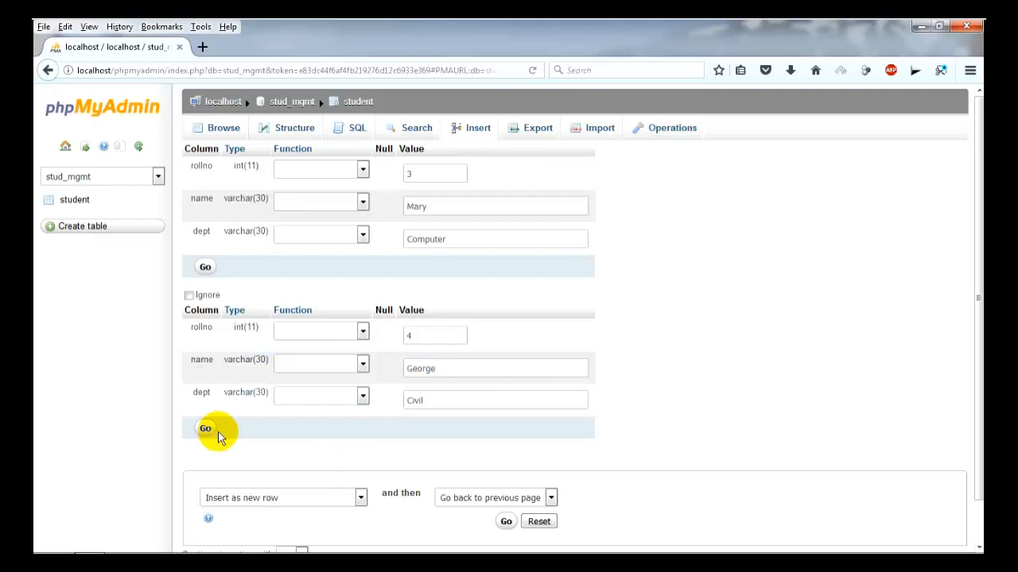
click(507, 522)
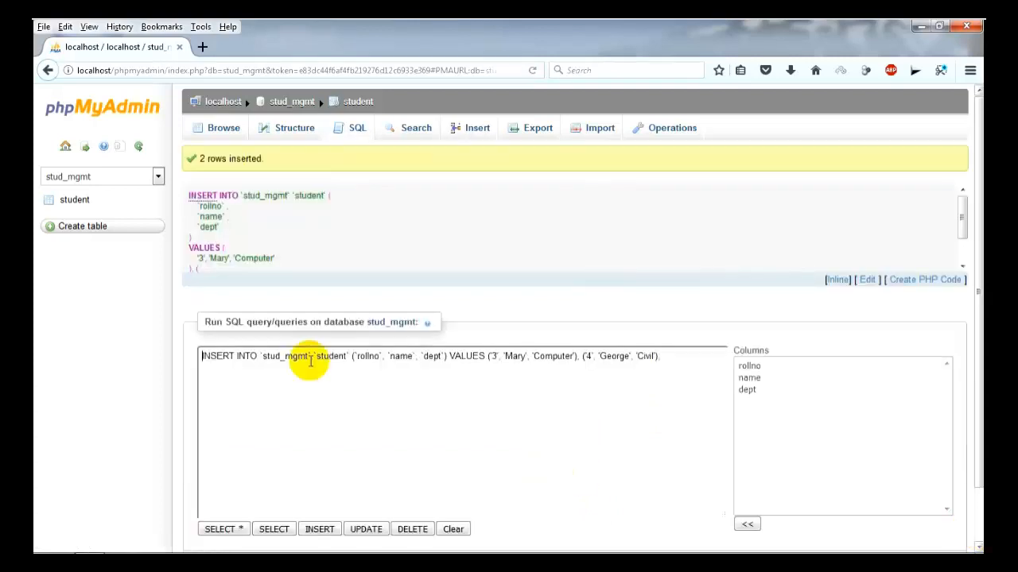
Browse the student table and delete the rollno 4 row, confirming the prompt.
click(75, 200)
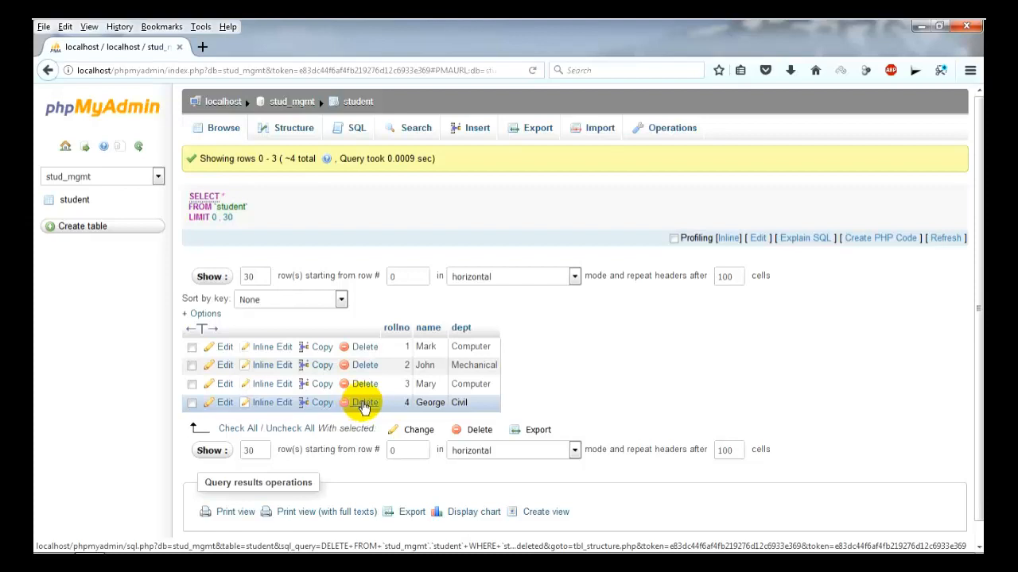
click(190, 403)
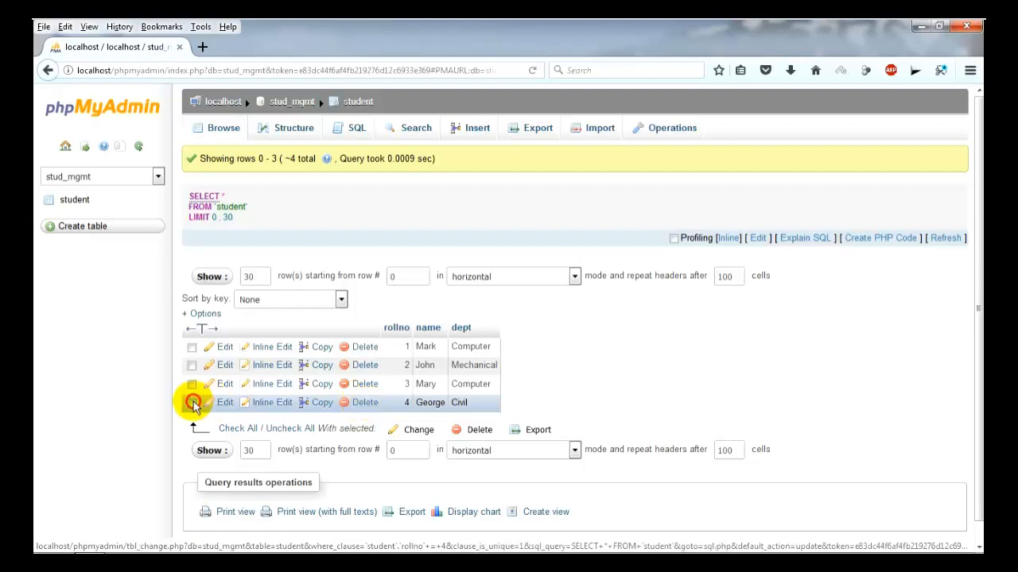
click(363, 403)
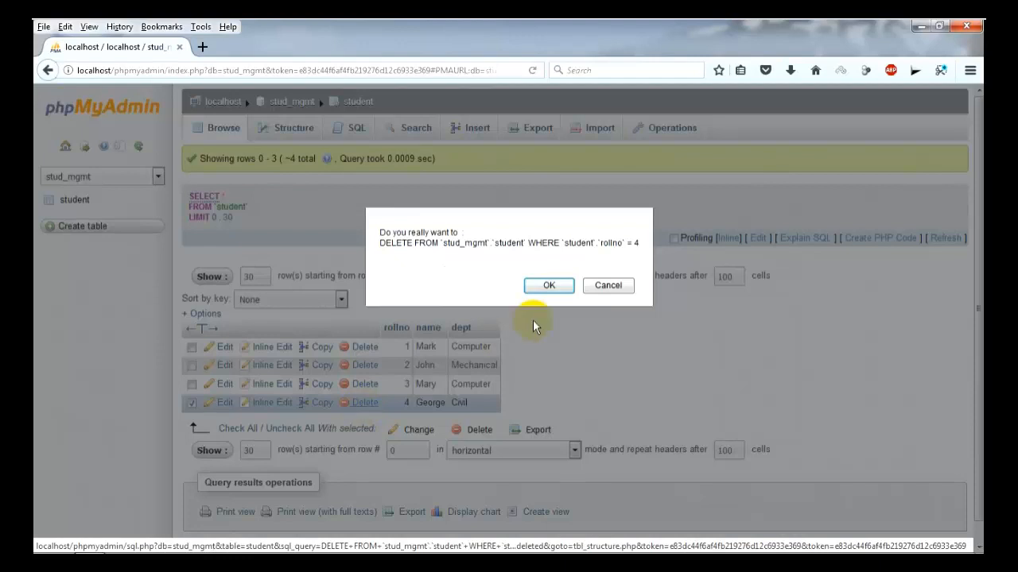
click(559, 286)
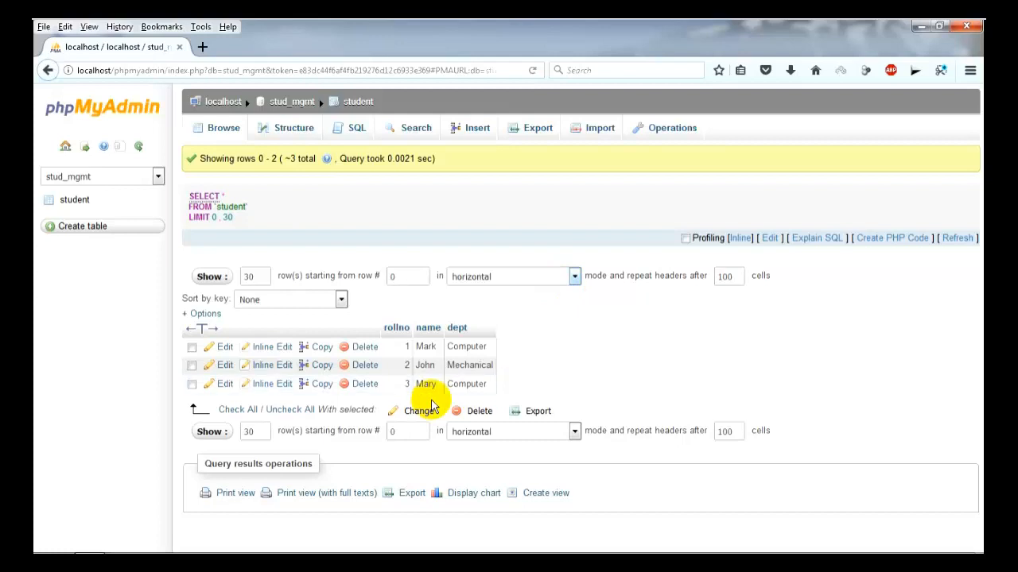
Change rollno 2's name from John to Henry through the Change form.
click(192, 367)
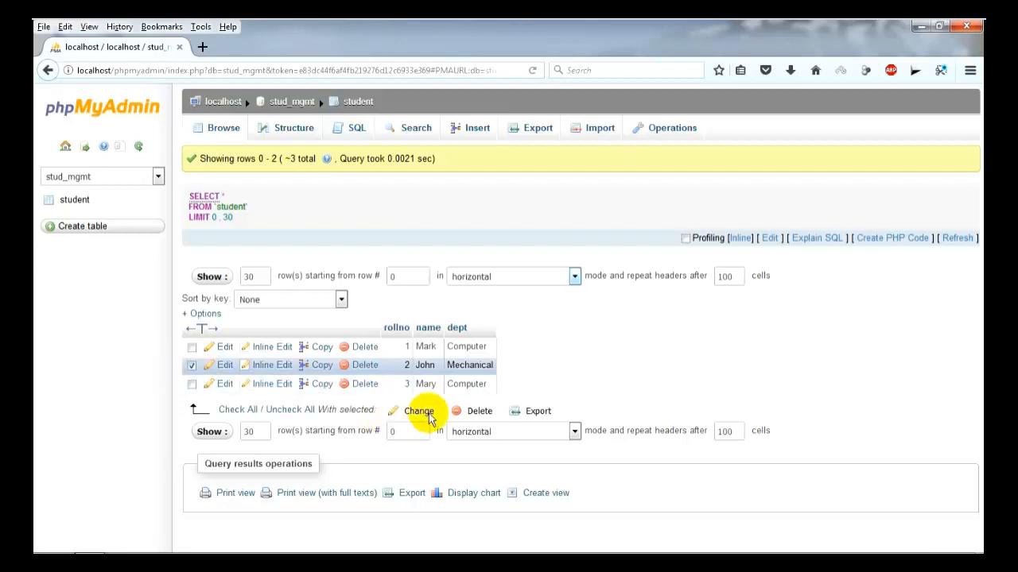
click(419, 411)
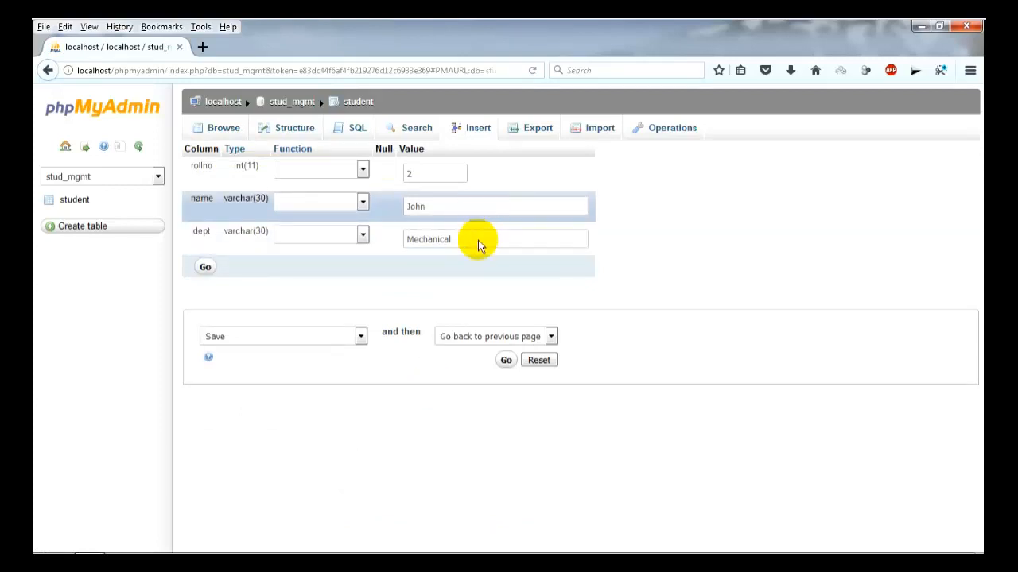
click(467, 208)
key(BackSpace)
key(BackSpace)
key(BackSpace)
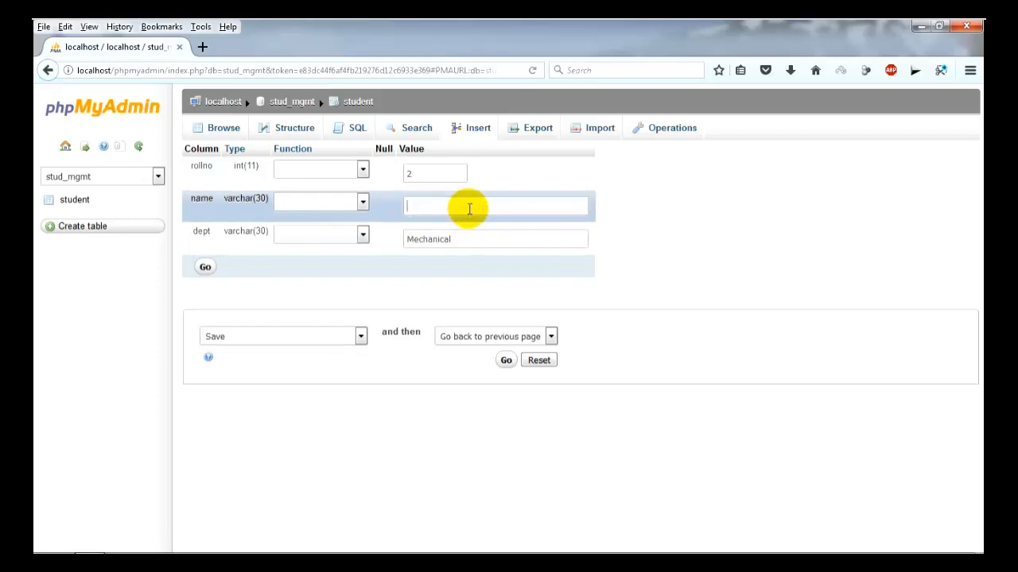
text(Henry)
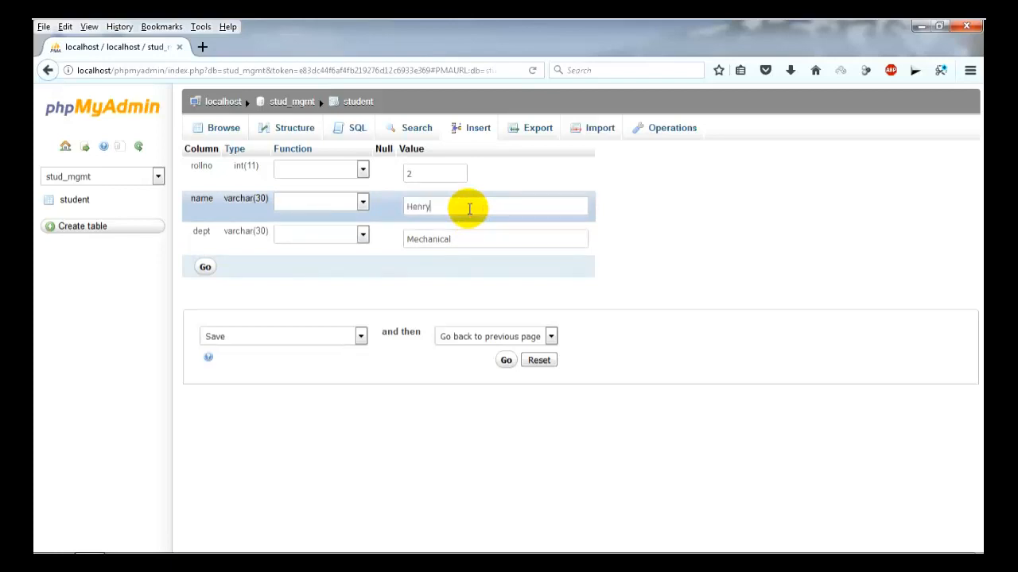
click(207, 269)
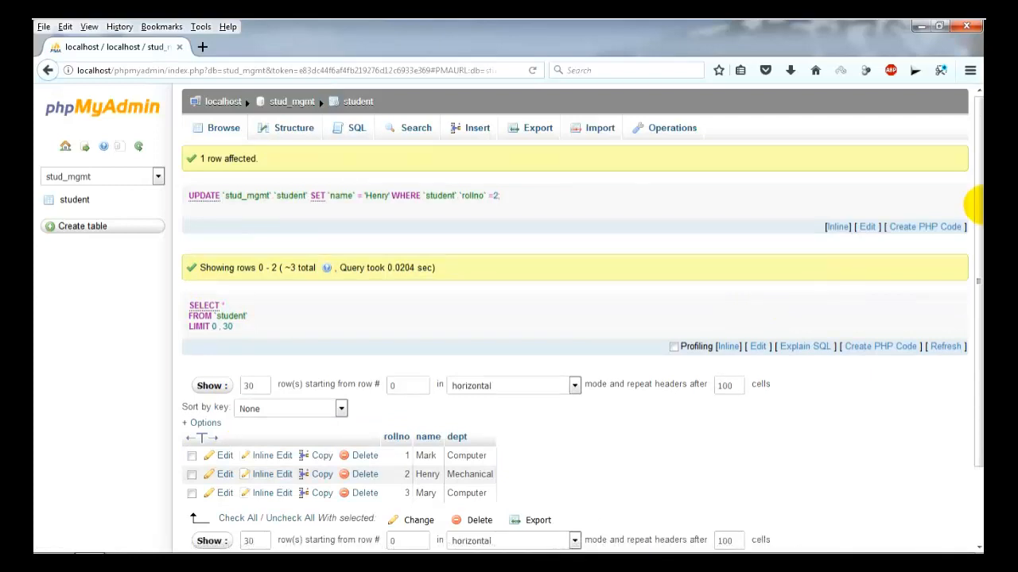
Edit rows 2 and 3 together, naming them John and Tom.
scroll(977, 207, down, 2)
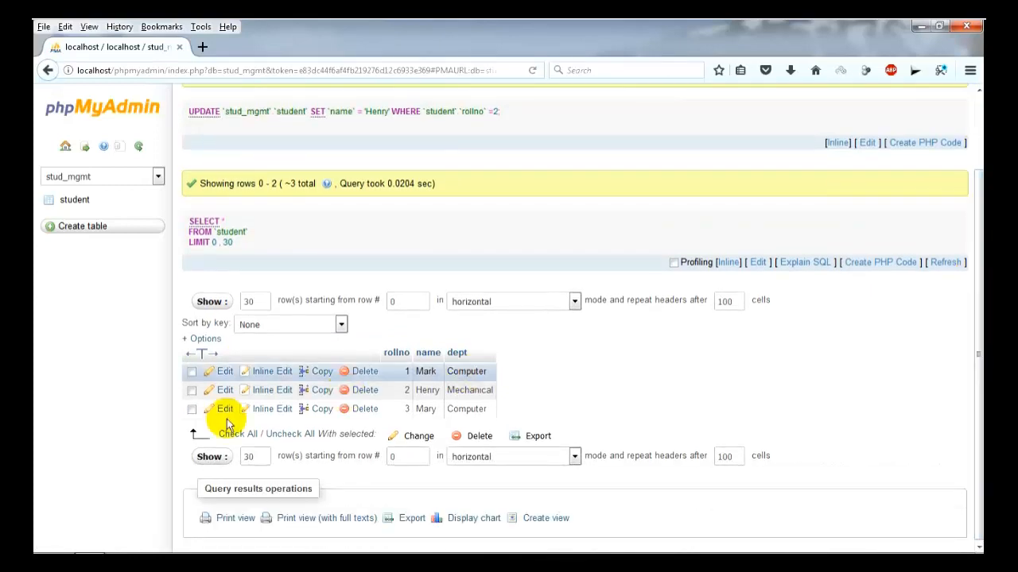
click(191, 391)
click(192, 408)
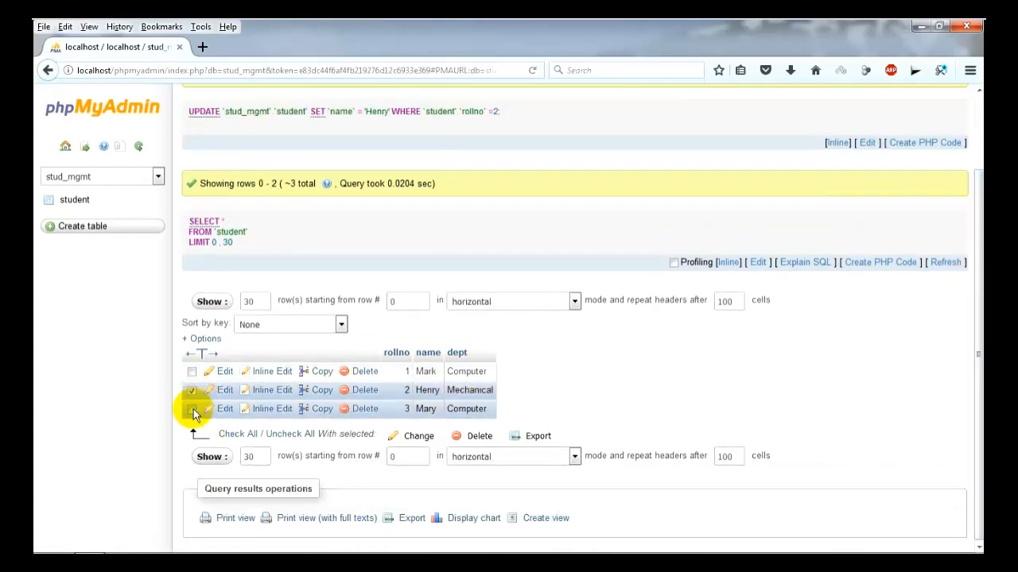
click(415, 438)
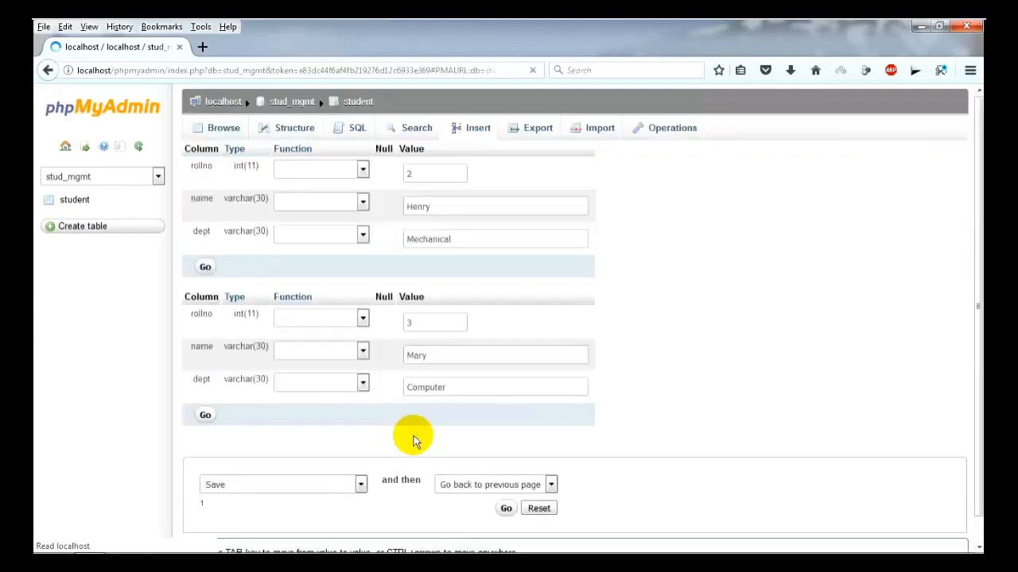
click(450, 206)
key(BackSpace)
key(BackSpace)
key(BackSpace)
key(BackSpace)
key(BackSpace)
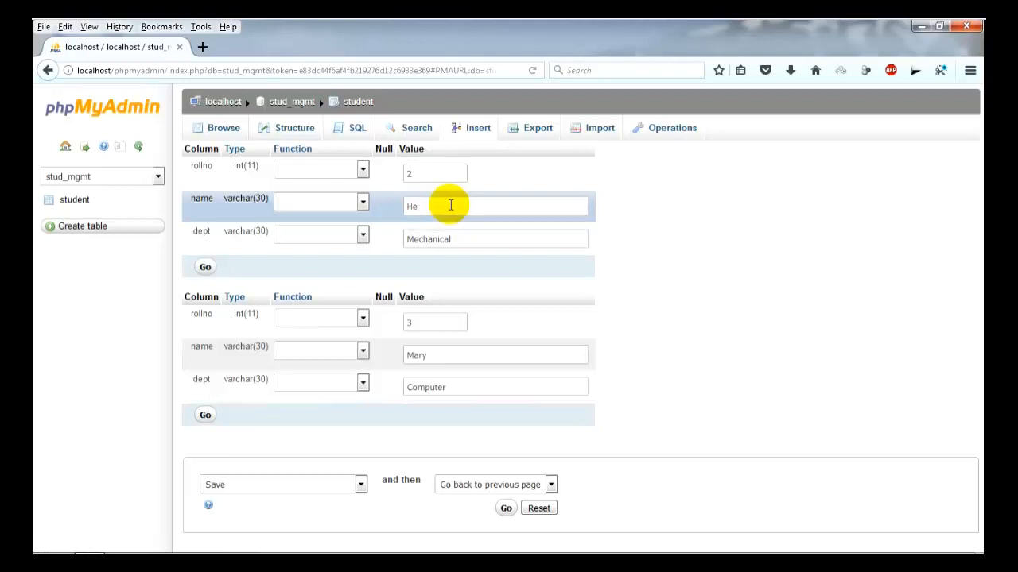
text(John)
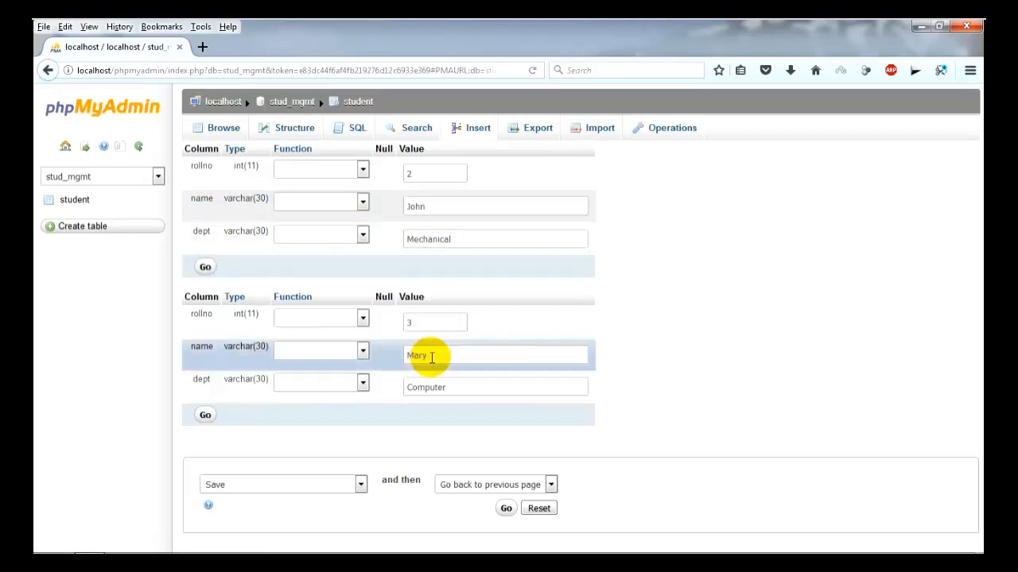
key(BackSpace)
text(Tom)
click(505, 509)
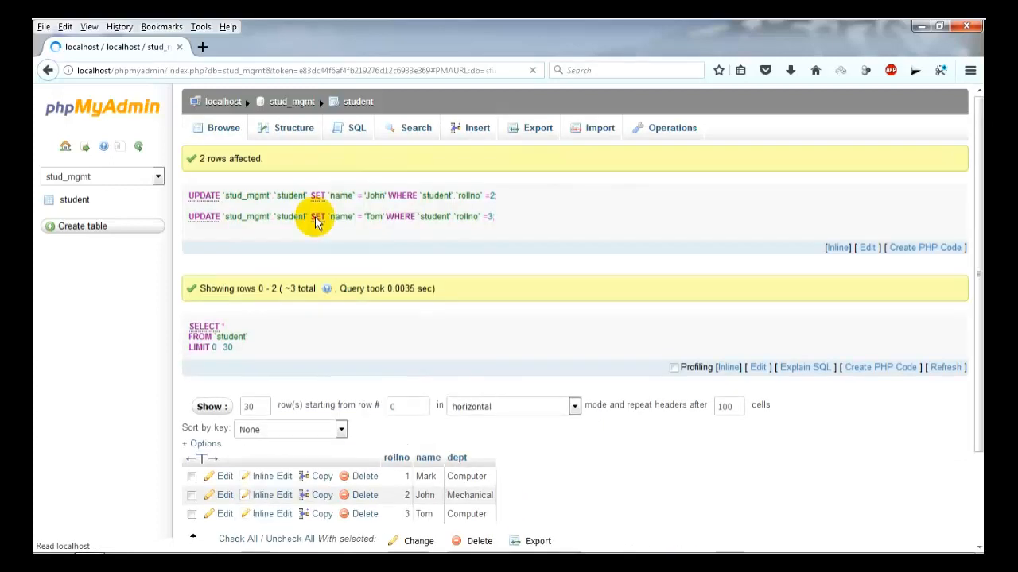
click(292, 135)
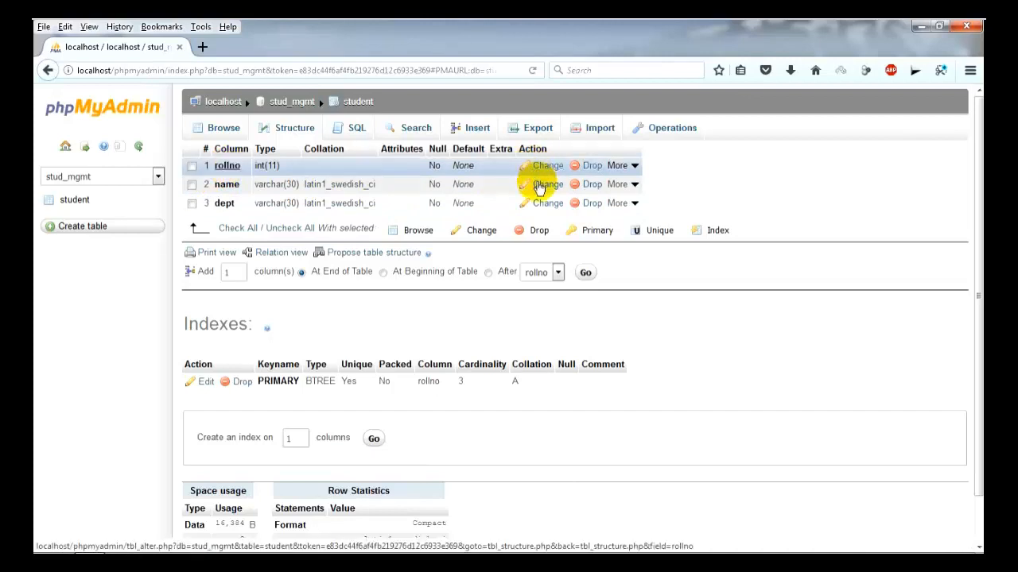
Change the student table's rollno column name to rno and save.
click(192, 166)
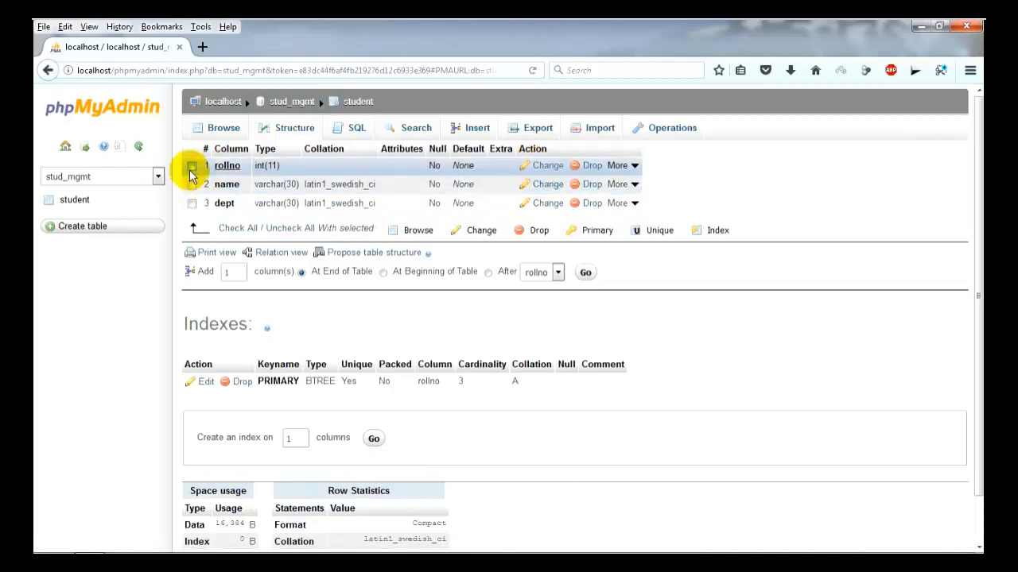
click(545, 168)
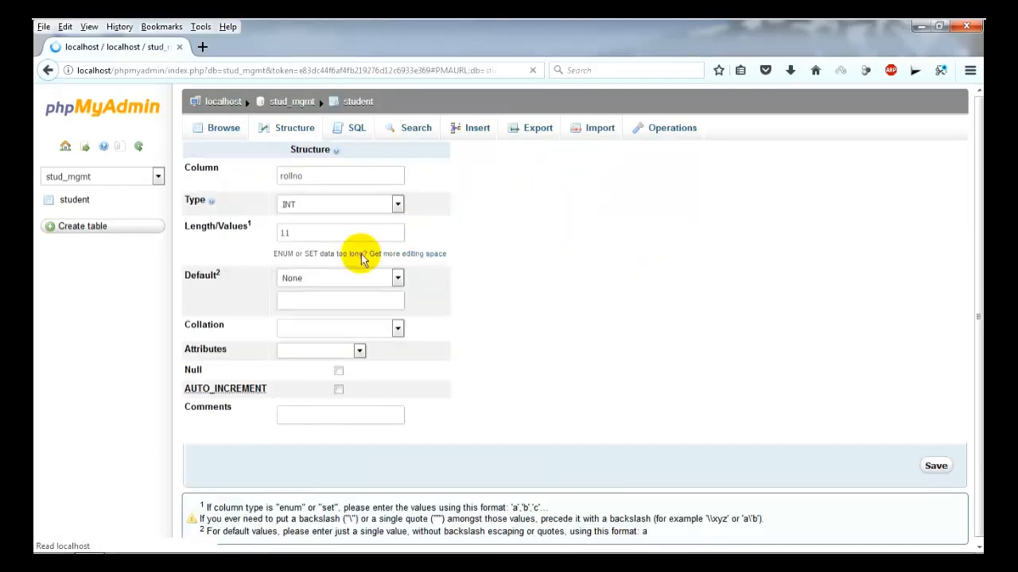
click(355, 177)
key(BackSpace)
key(BackSpace)
key(BackSpace)
key(BackSpace)
key(BackSpace)
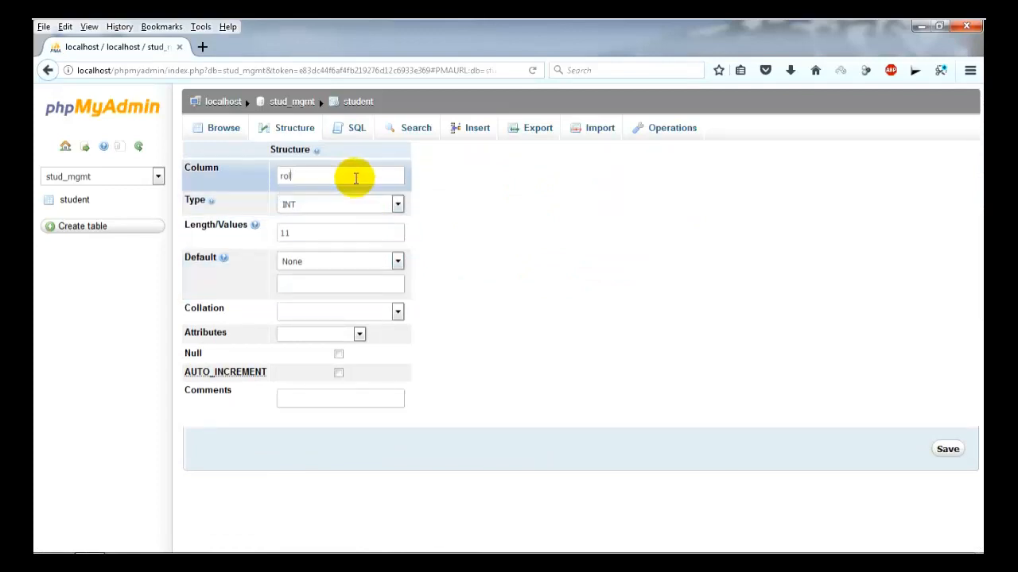
key(BackSpace)
text(rno)
click(954, 455)
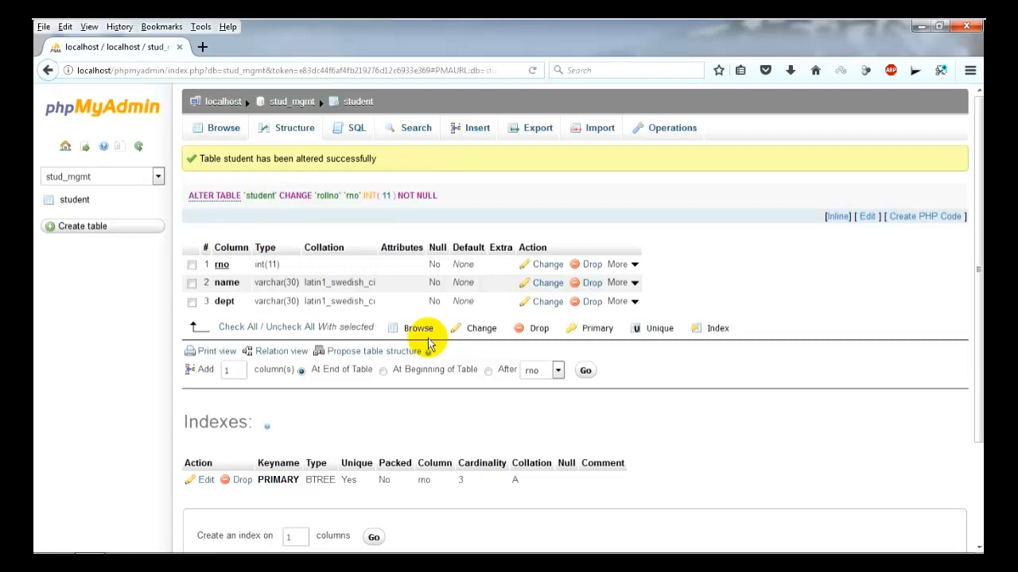
Add 2 columns to student: phone as BIGINT and sem as INT.
double_click(242, 370)
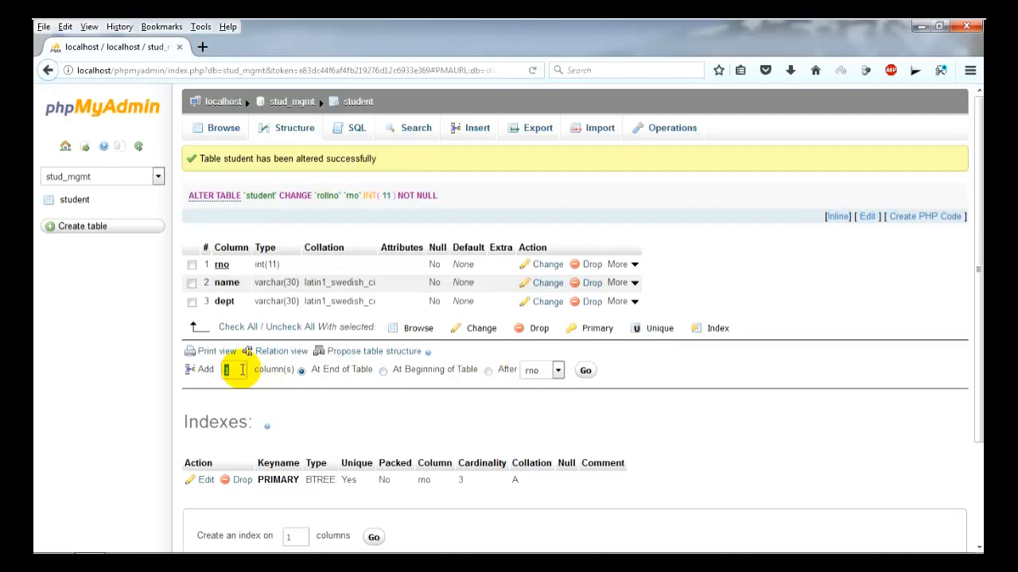
text(2)
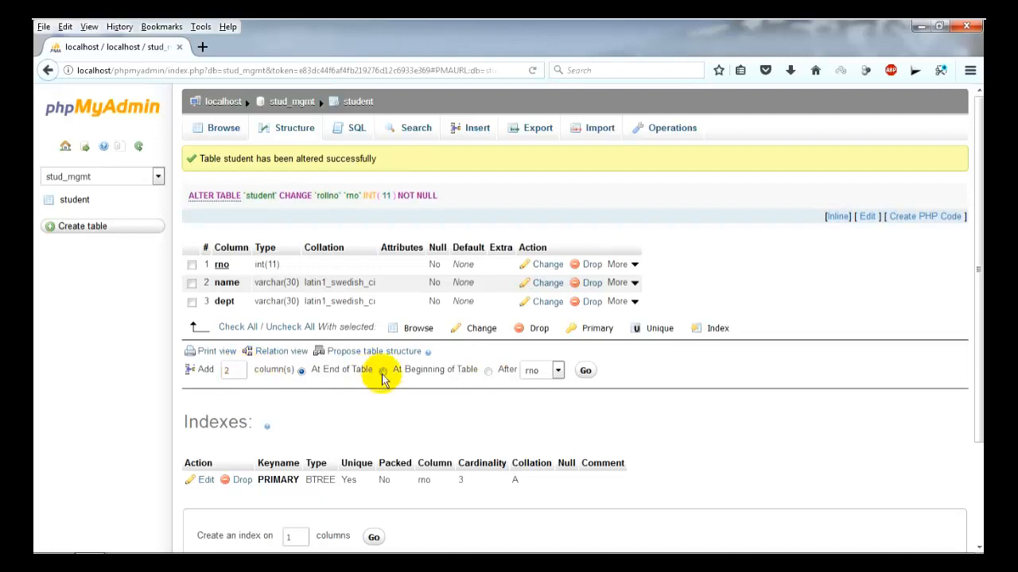
click(586, 371)
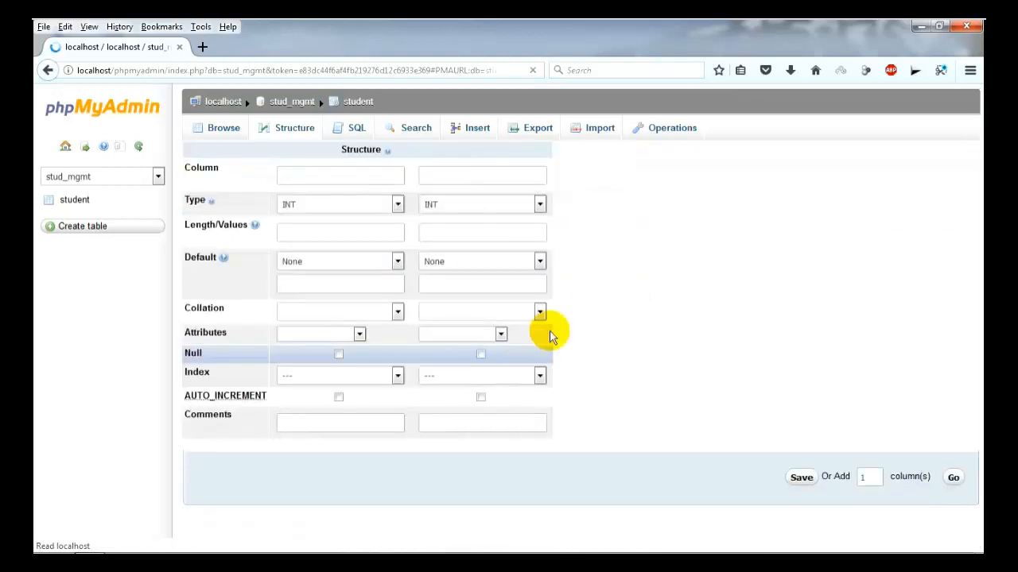
click(462, 180)
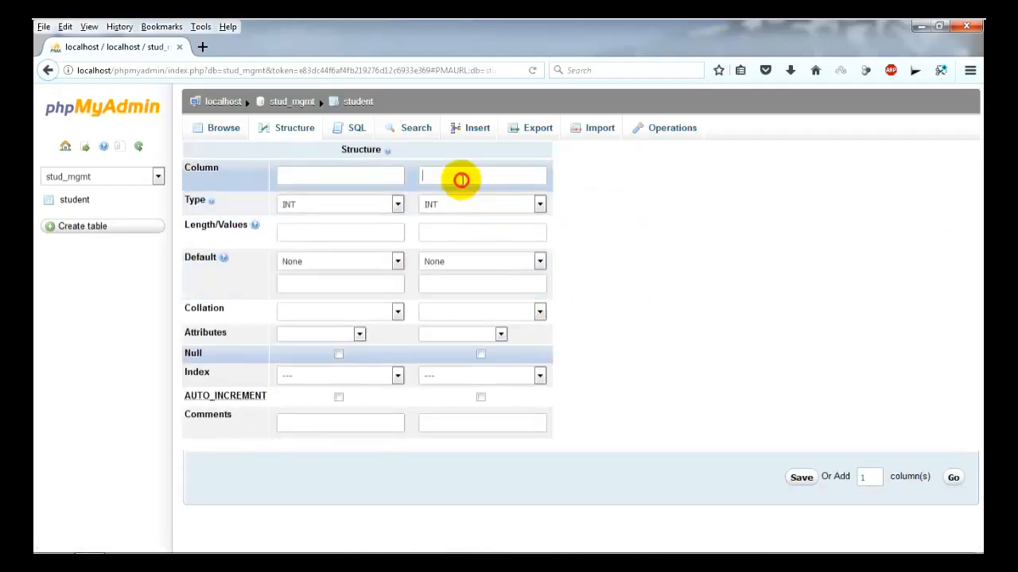
text(sem)
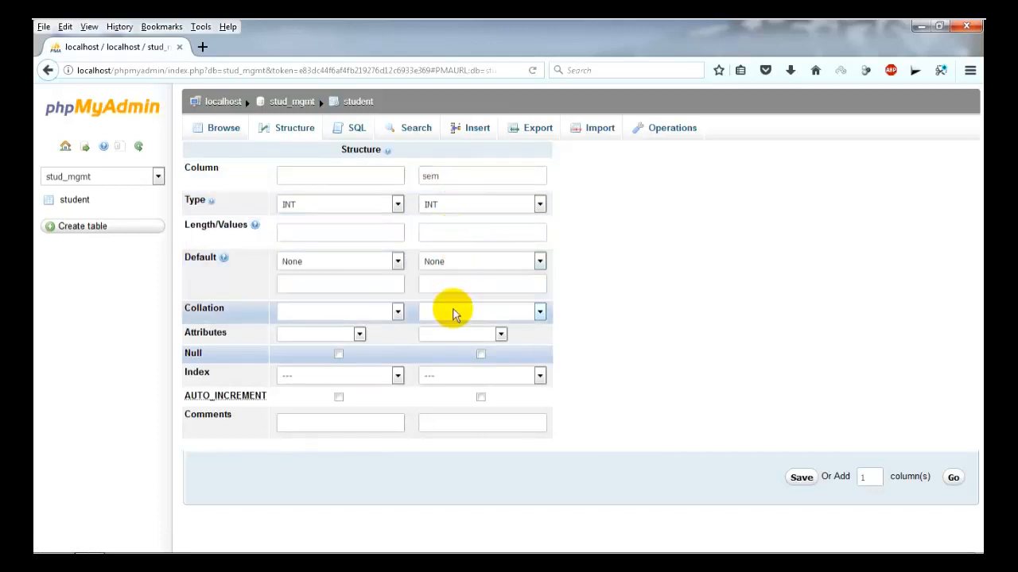
click(364, 175)
text(phone)
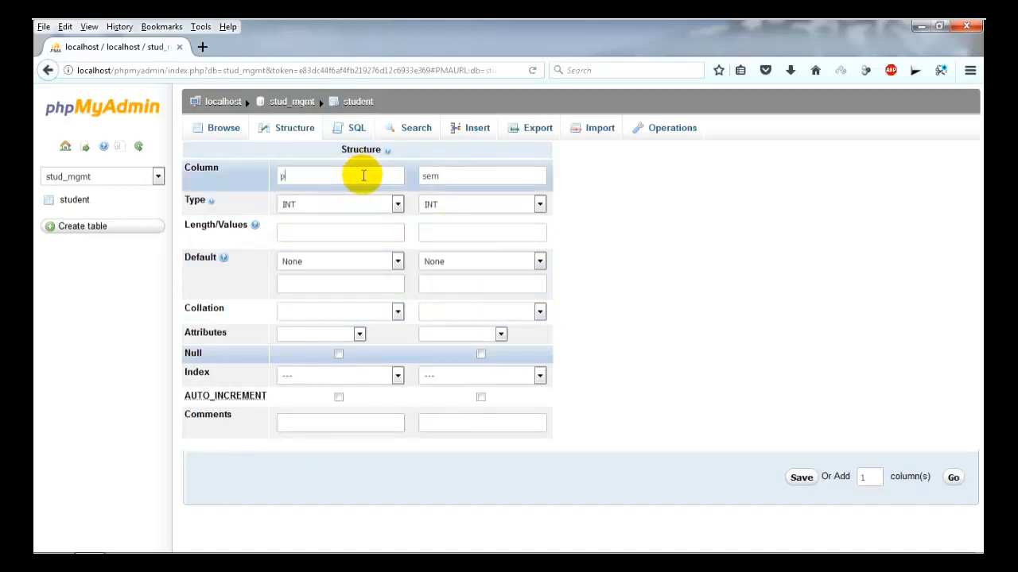
click(347, 232)
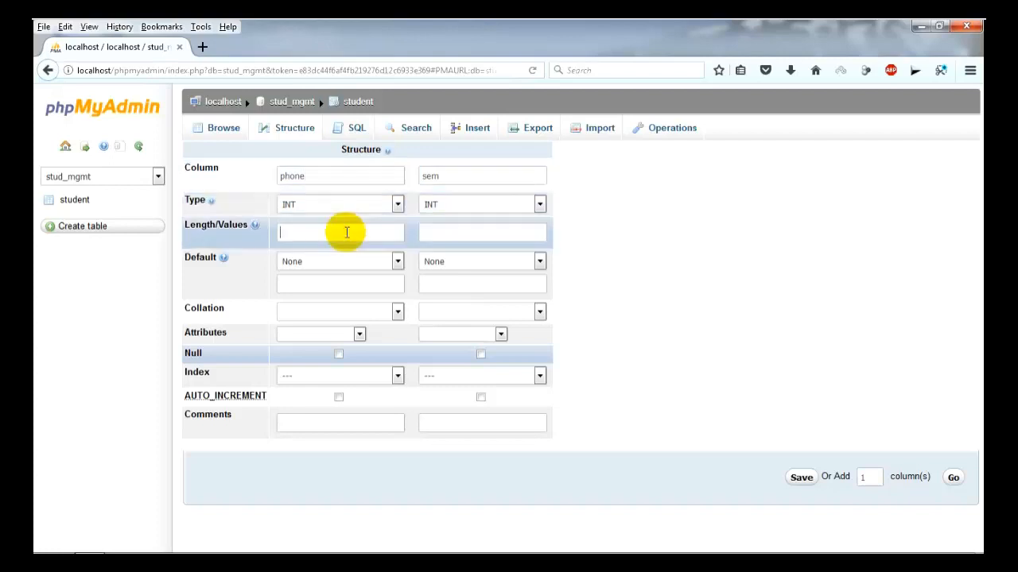
click(397, 205)
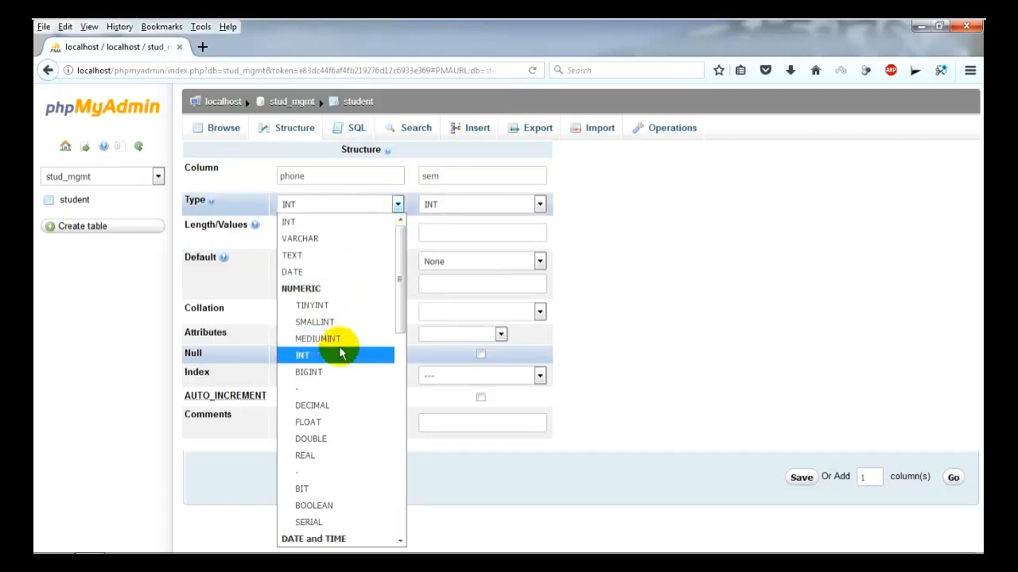
click(326, 372)
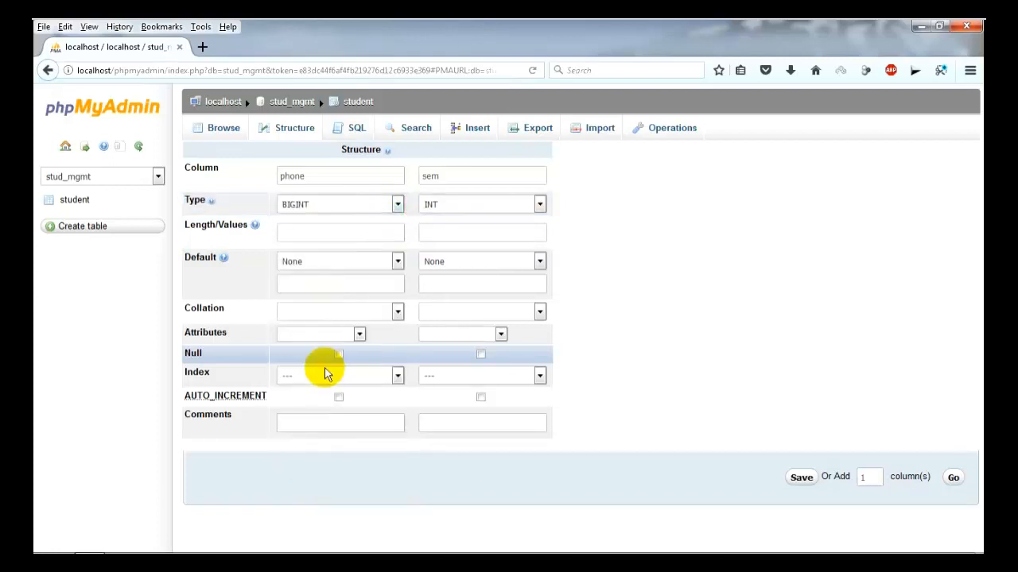
click(801, 480)
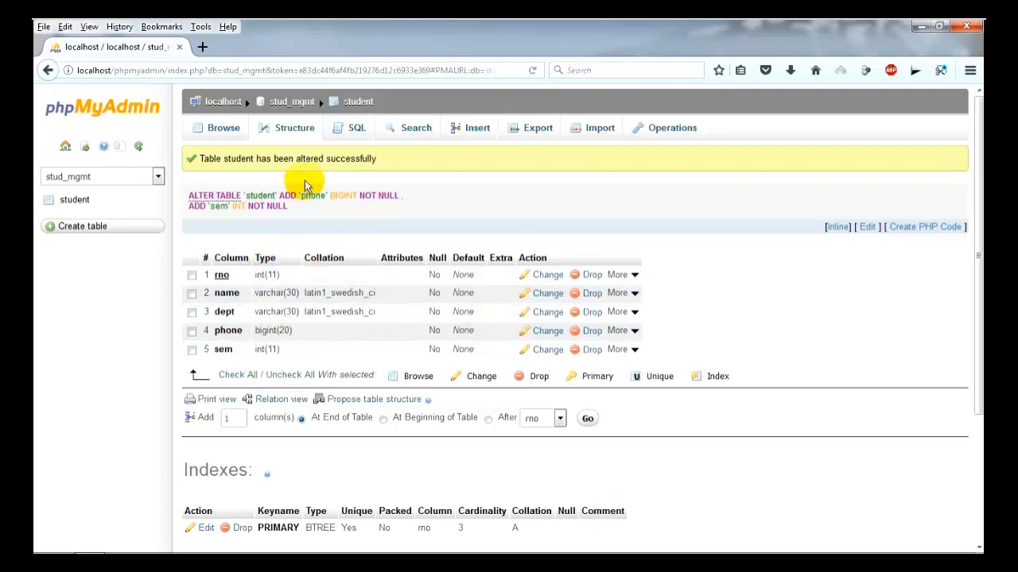
Run SELECT * FROM `student` WHERE 1 from the SQL tab.
click(460, 132)
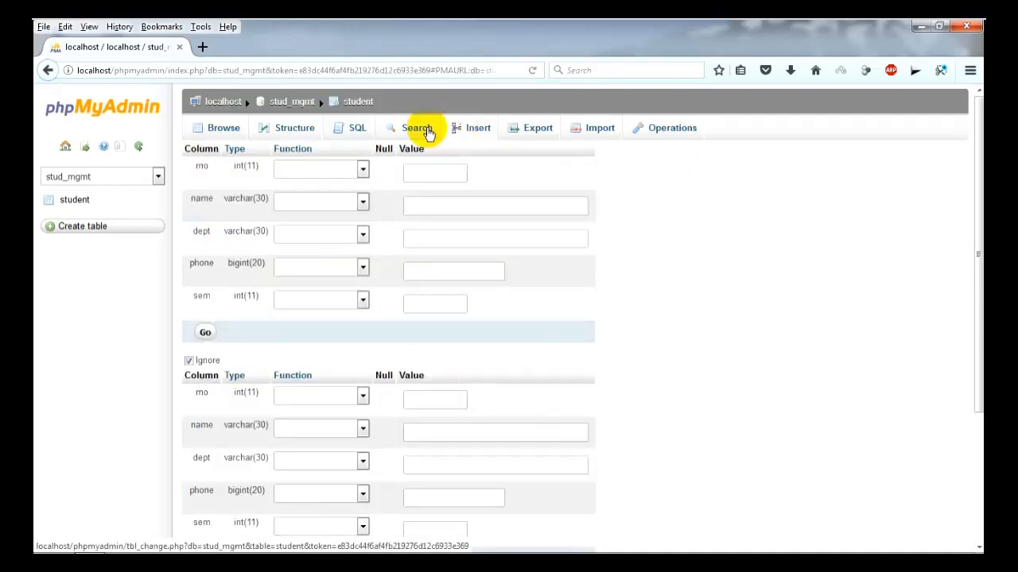
click(353, 140)
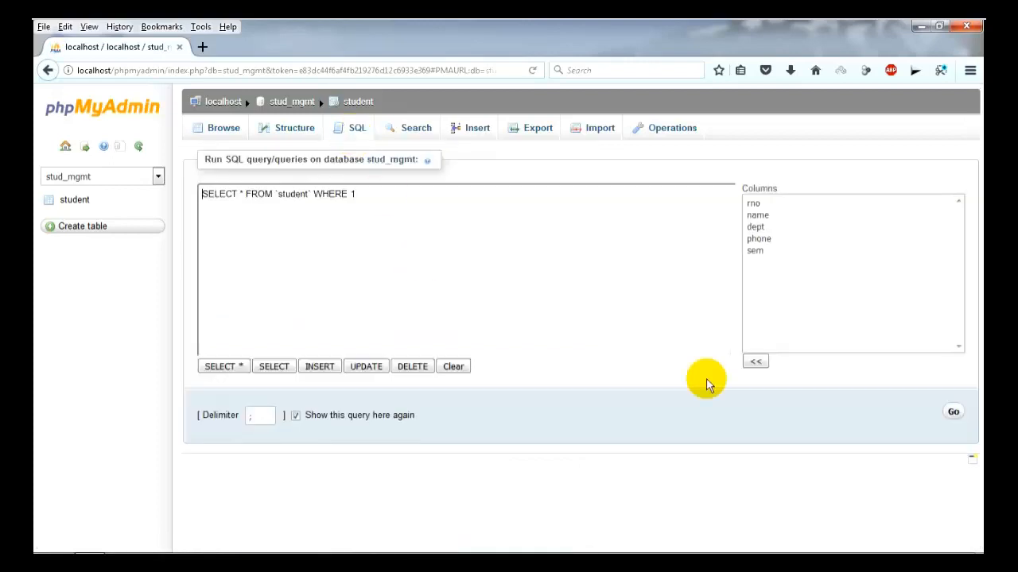
click(951, 412)
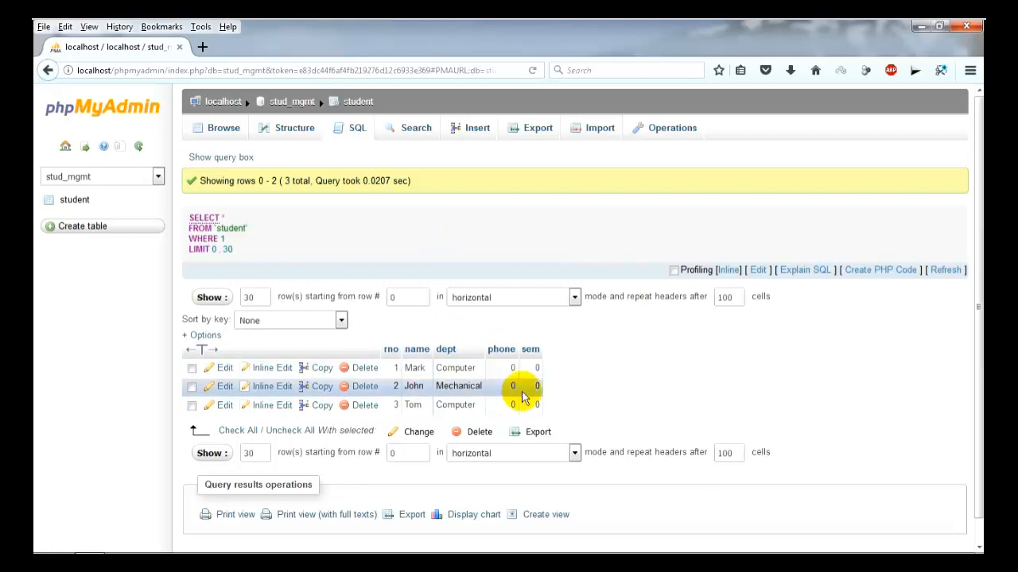
Inline-edit student 1, entering a phone number and sem 1.
click(259, 371)
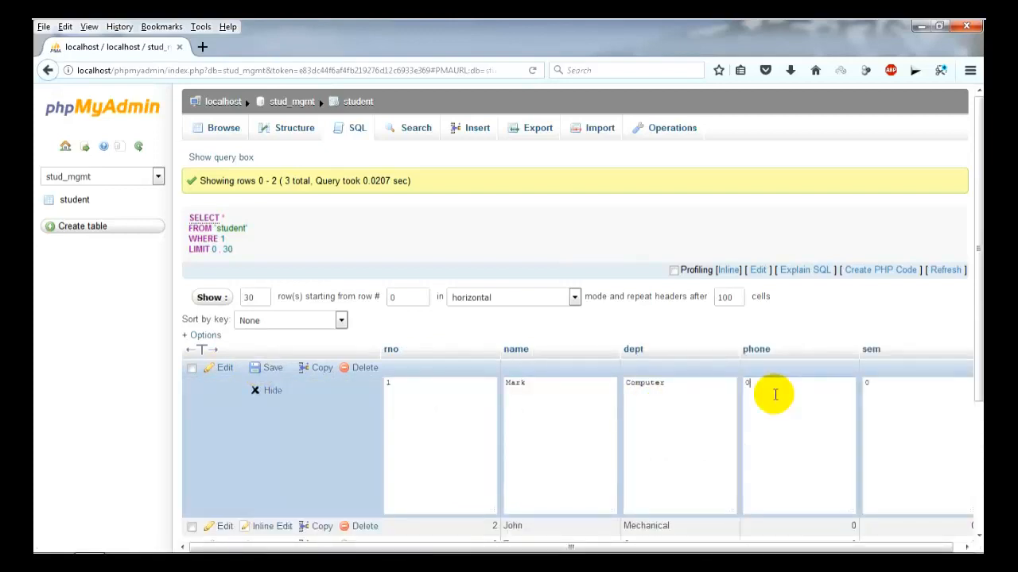
key(Tab)
text(1)
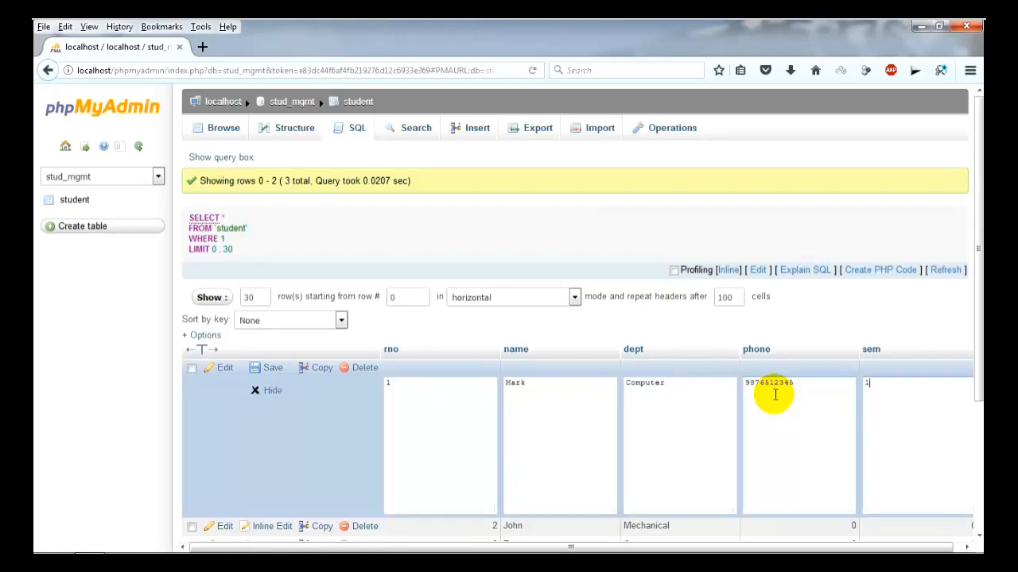
key(Return)
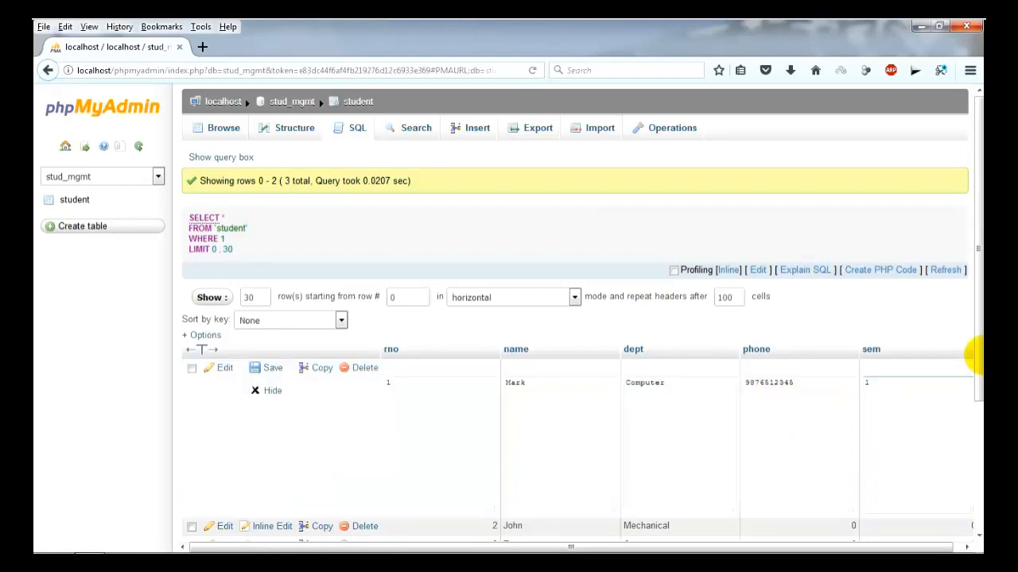
click(270, 370)
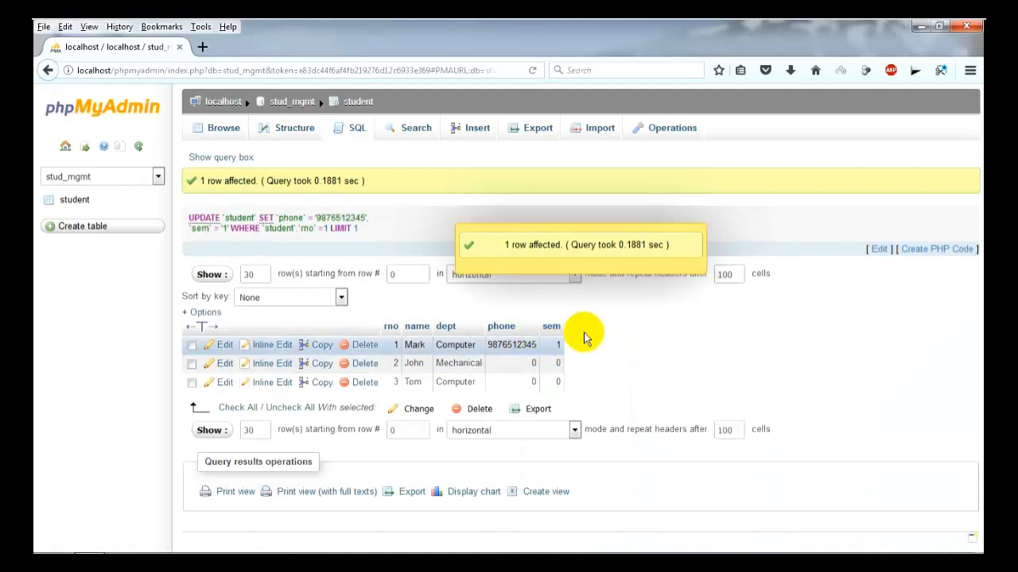
Inline-edit student 2, entering a phone number and sem 3.
click(263, 363)
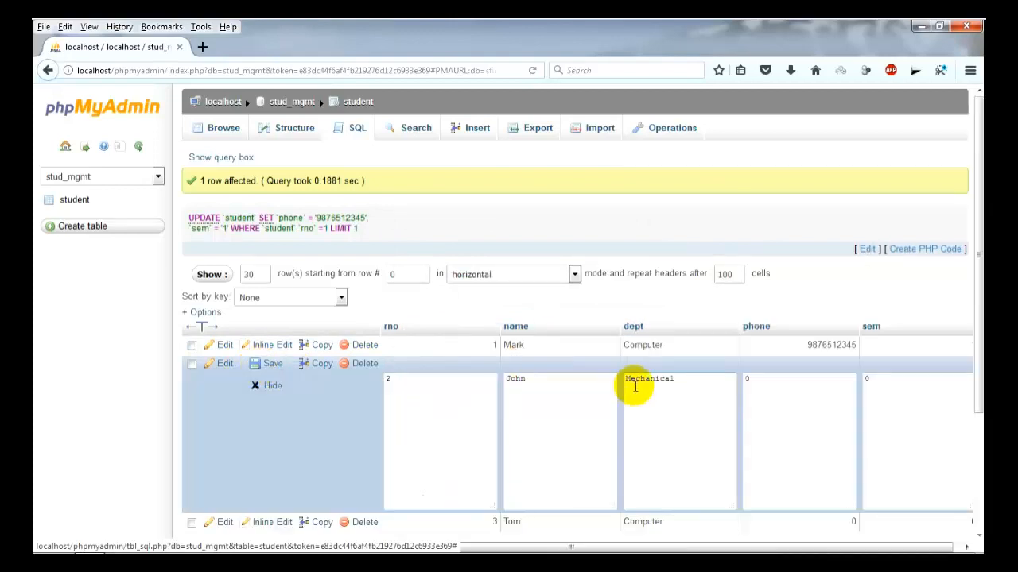
click(763, 395)
key(Tab)
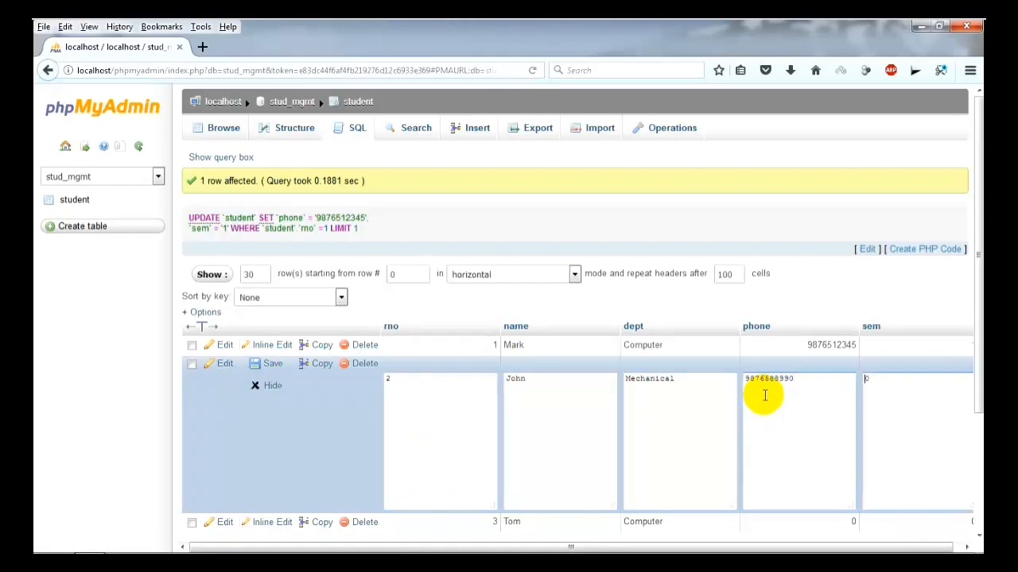
text(3)
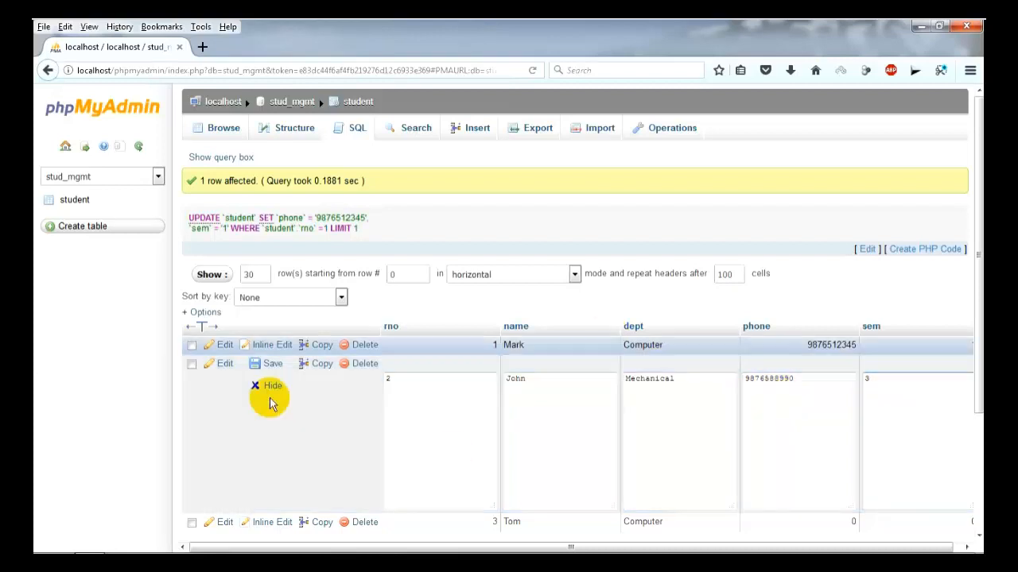
click(262, 368)
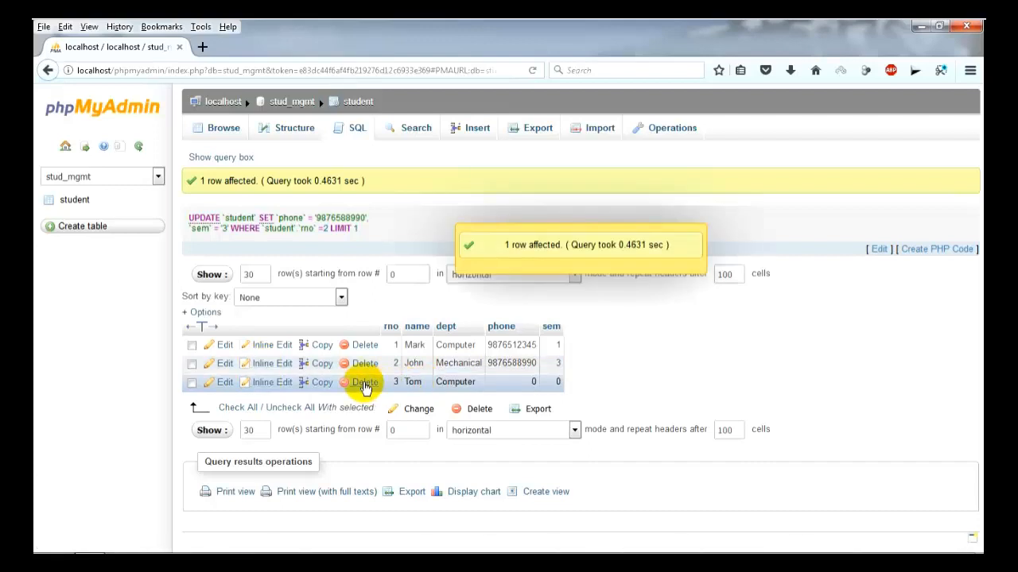
Delete the rno 3 row (Tom) and confirm the deletion.
click(191, 383)
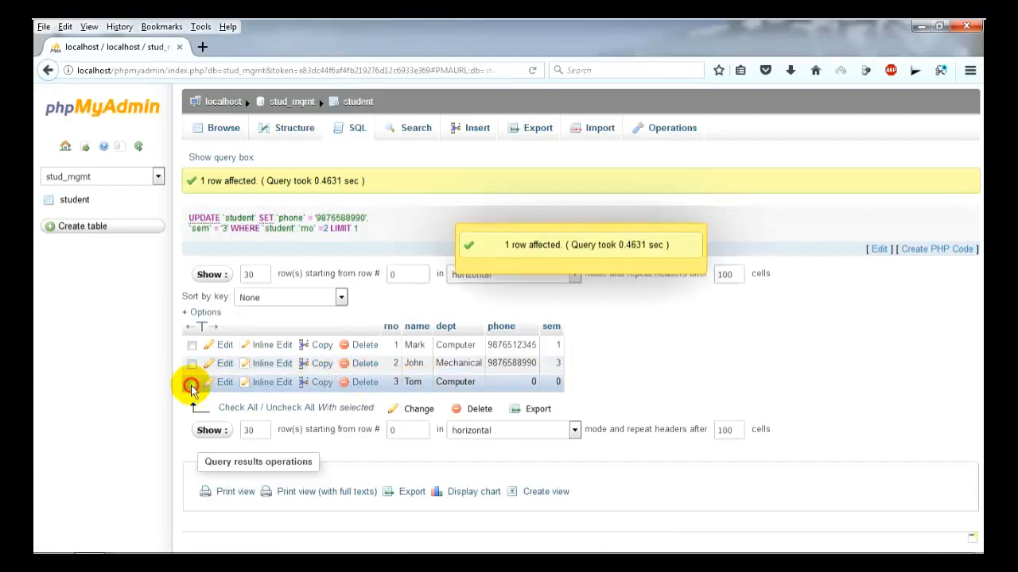
click(365, 383)
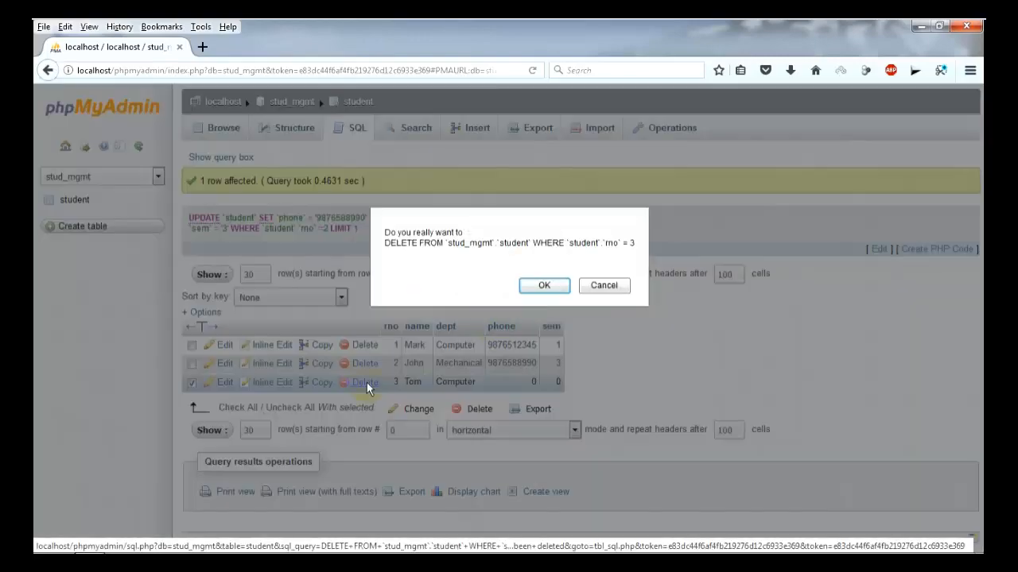
click(543, 286)
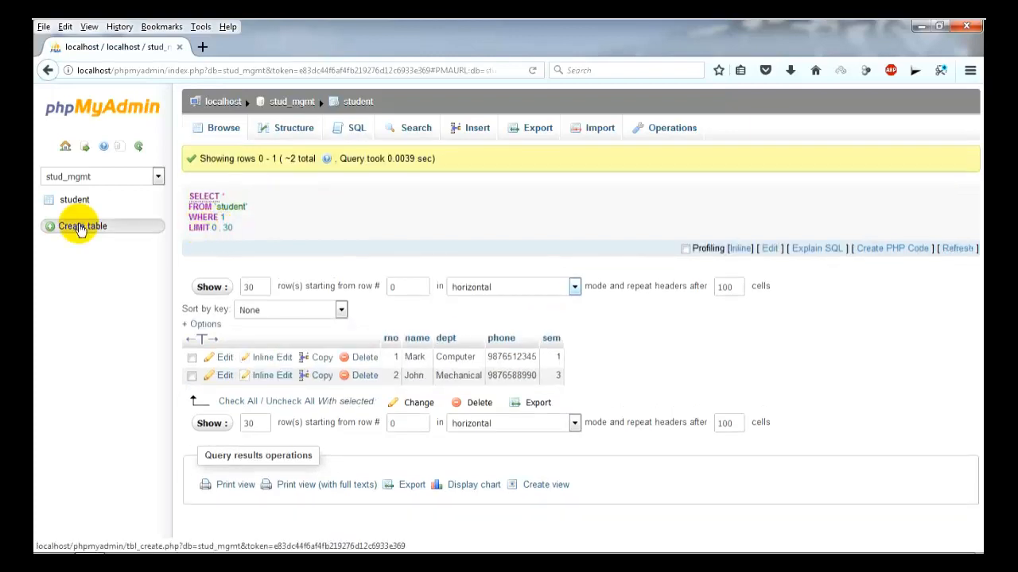
Create a Book table with bid INT and bname VARCHAR(40) columns, save it, and open it.
click(80, 228)
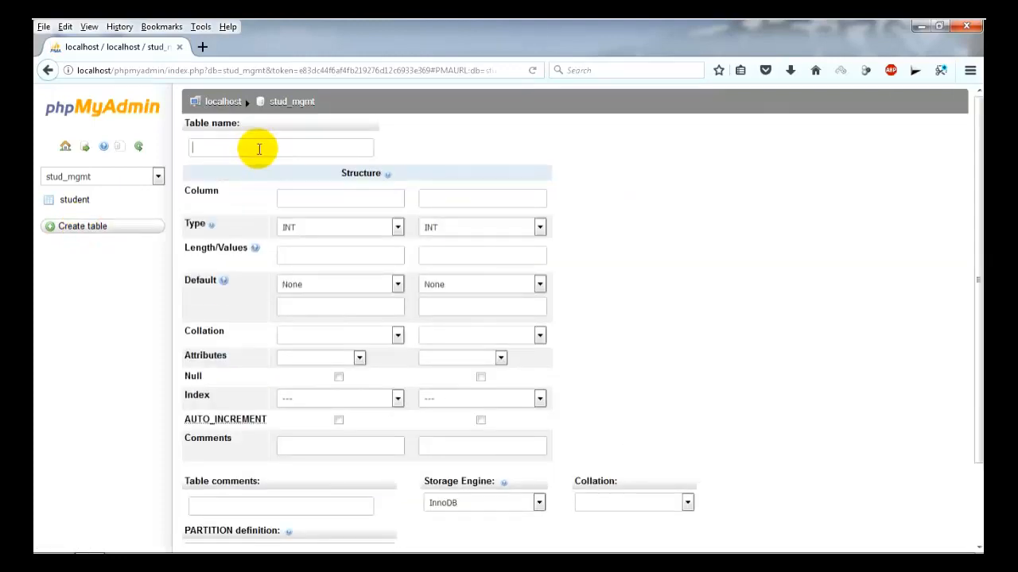
text(Book)
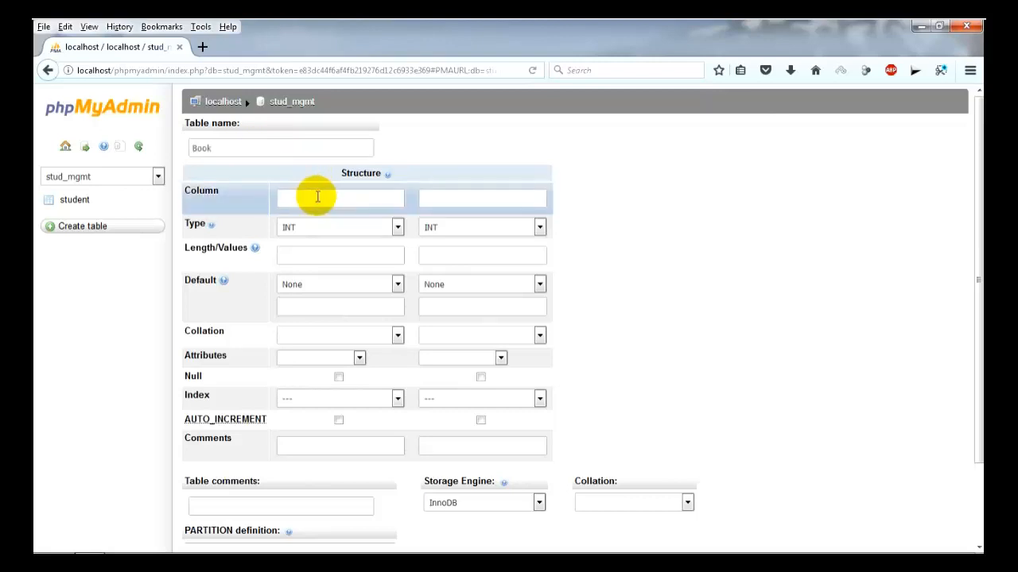
text(b)
text(id)
text(bname)
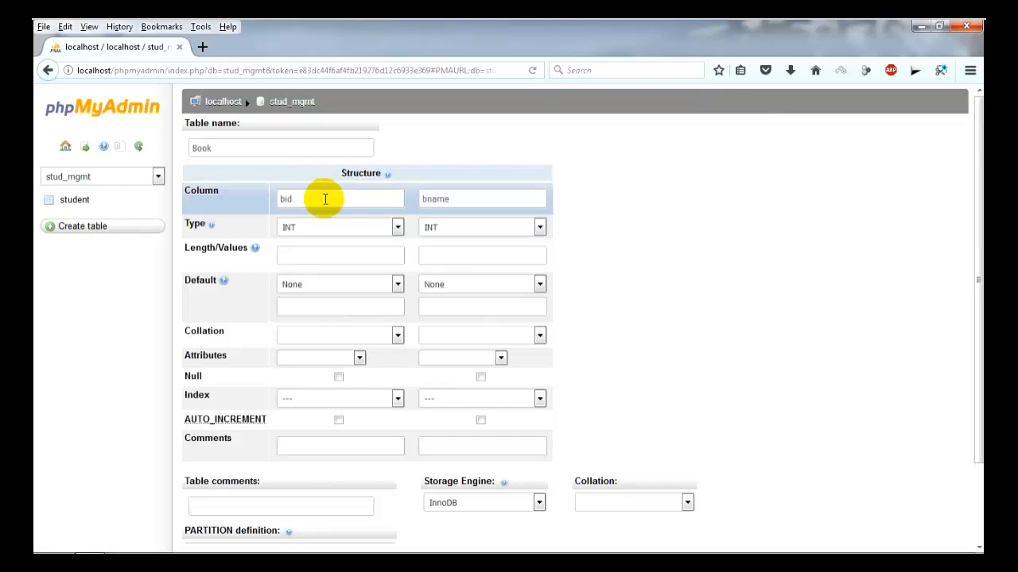
click(436, 228)
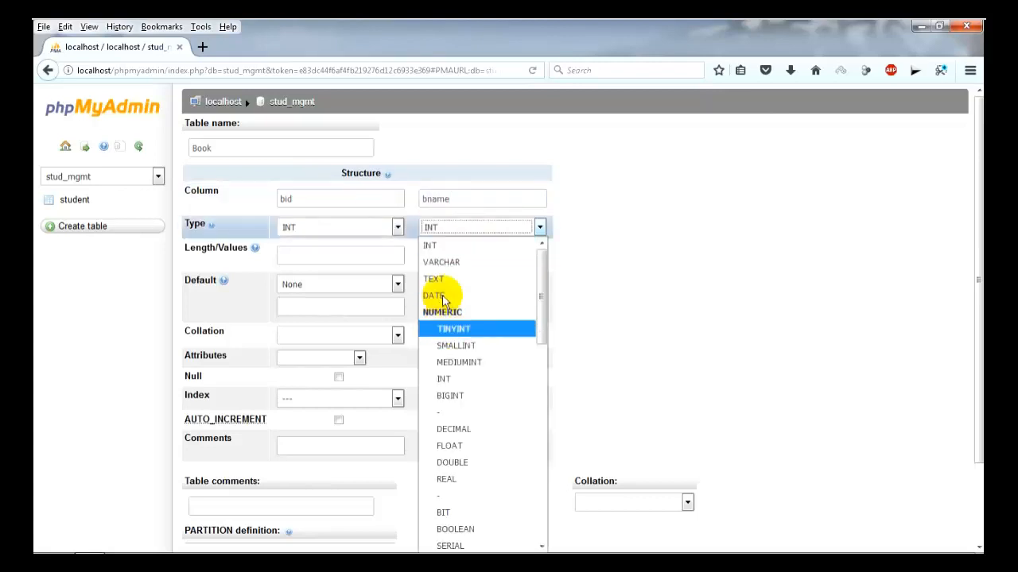
click(442, 264)
click(444, 256)
text(40)
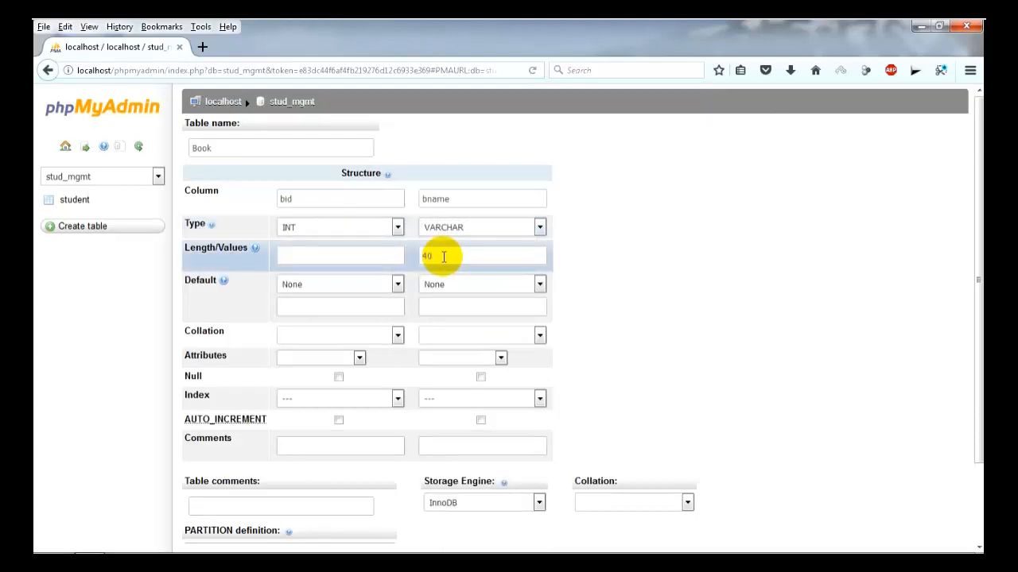
scroll(975, 374, down, 2)
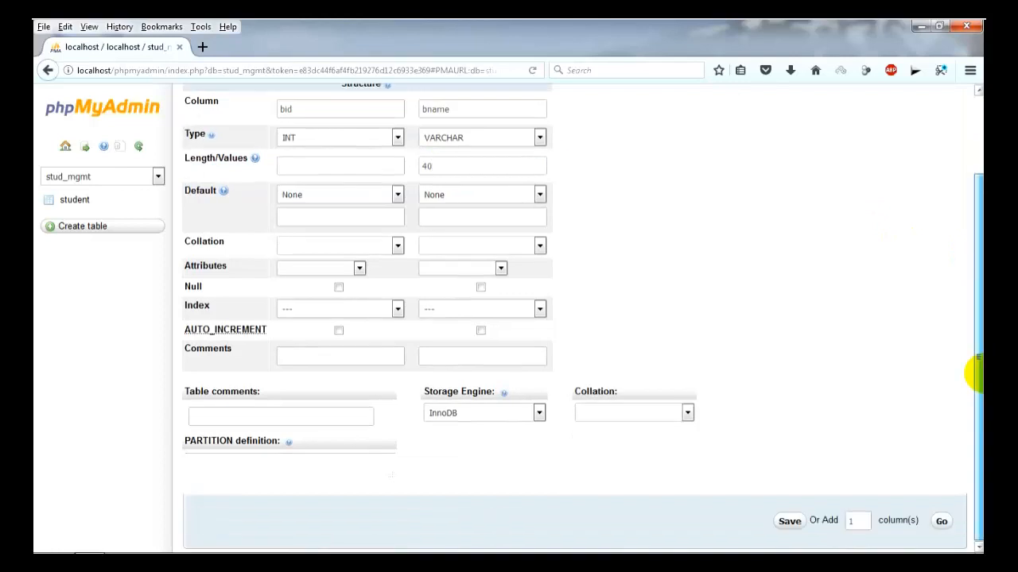
click(788, 521)
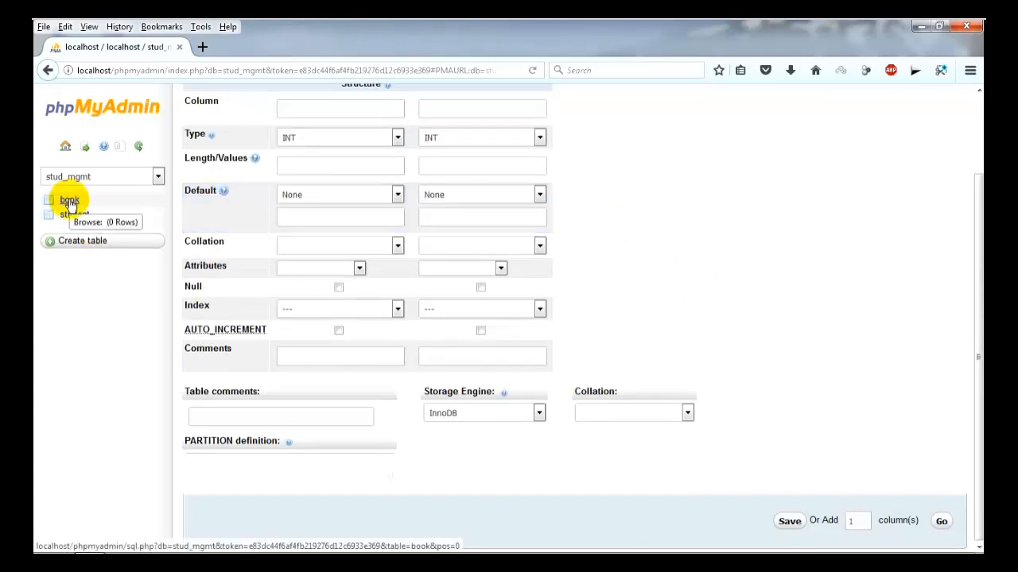
click(69, 201)
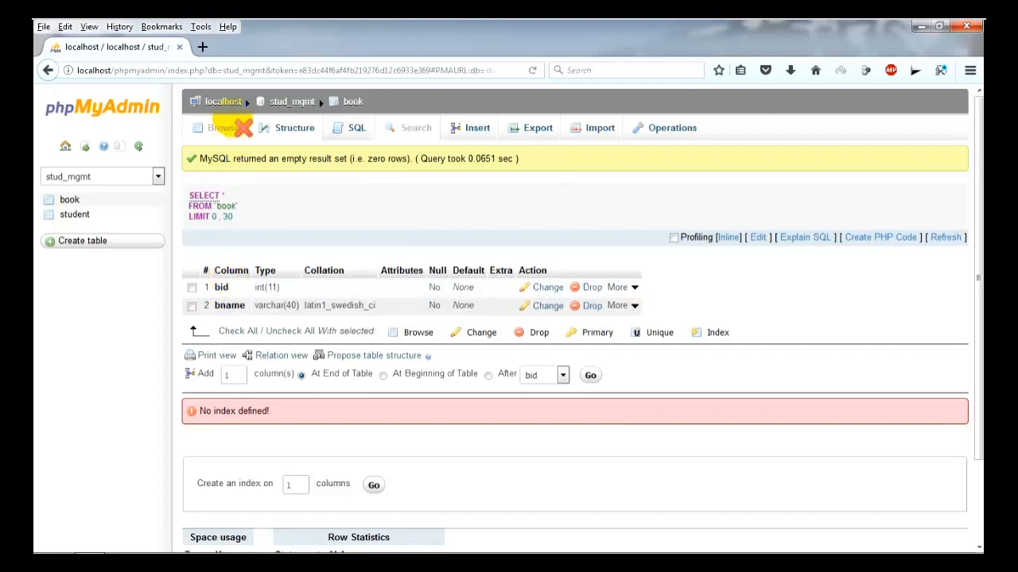
From the stud_mgmt table list, drop the book table and confirm the deletion.
click(271, 103)
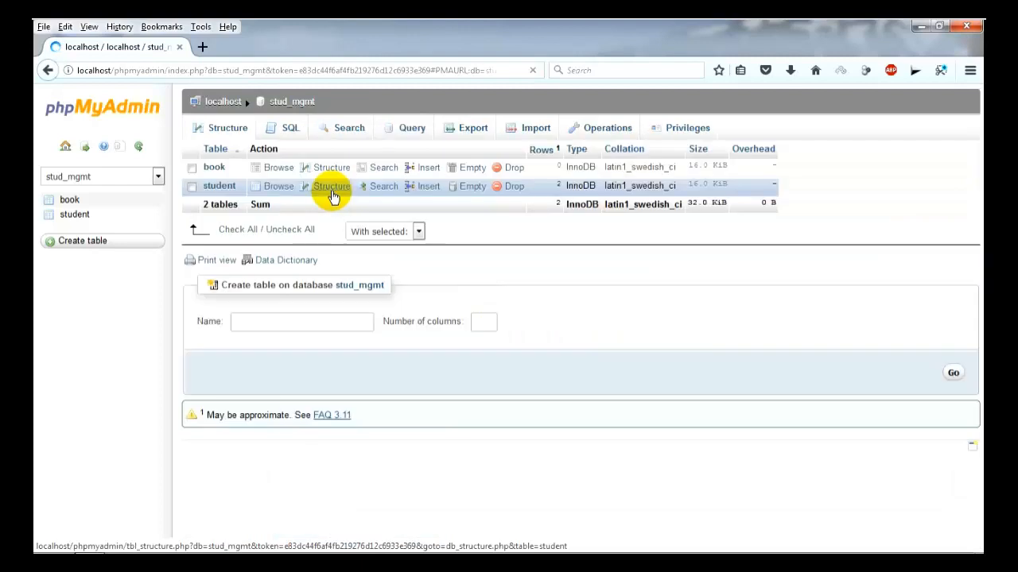
click(191, 168)
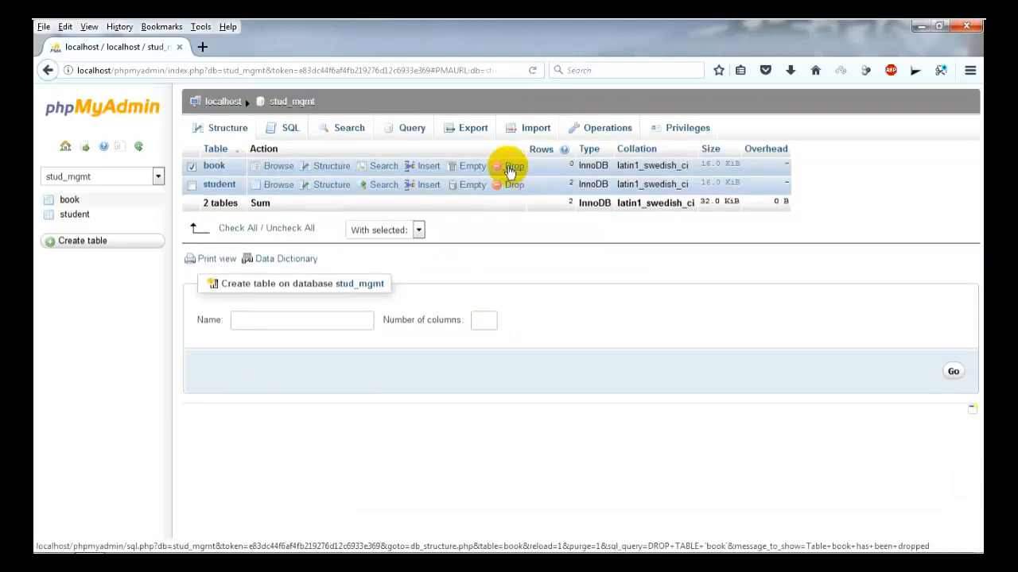
click(510, 168)
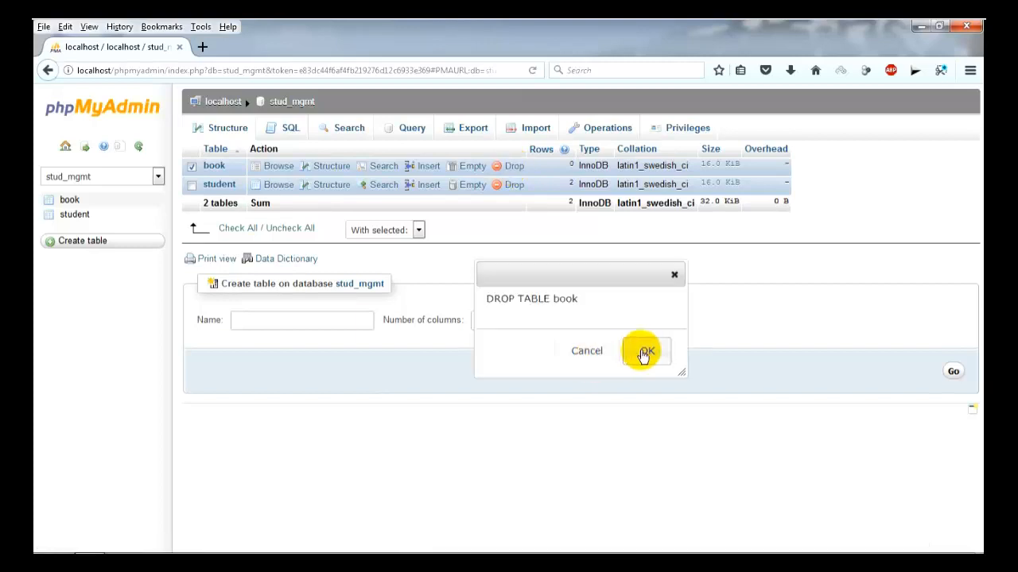
click(643, 352)
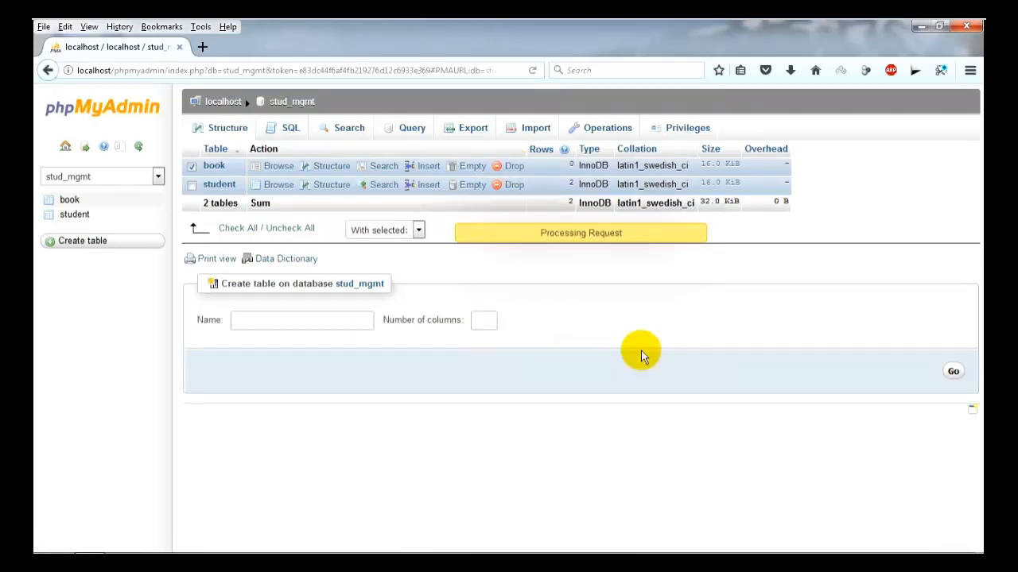